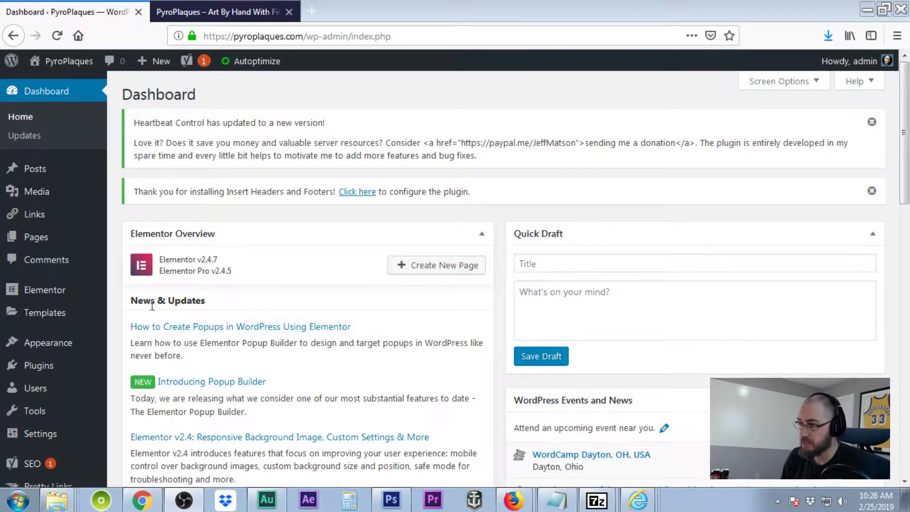
Open the PyroPlaques theme customizer, look at the available GeneratePress premium modules page, and return to the customizer.
mouse_move(67, 353)
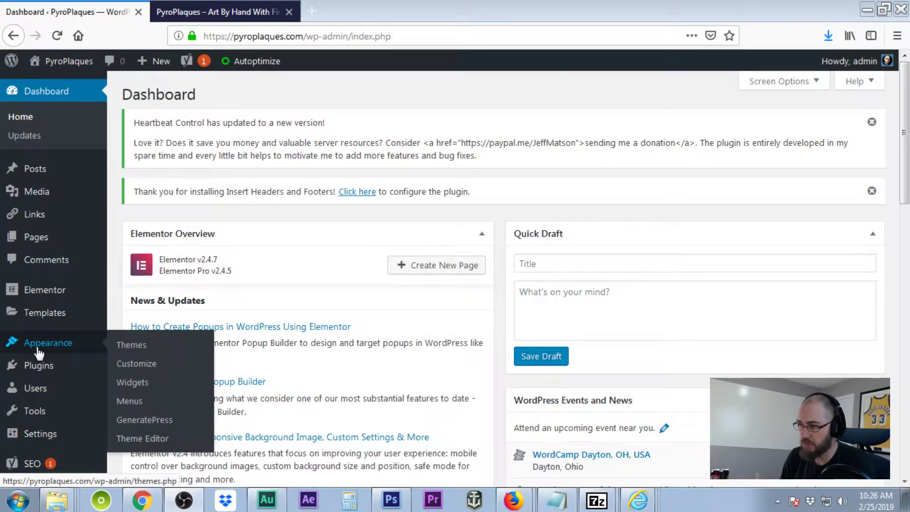
click(136, 364)
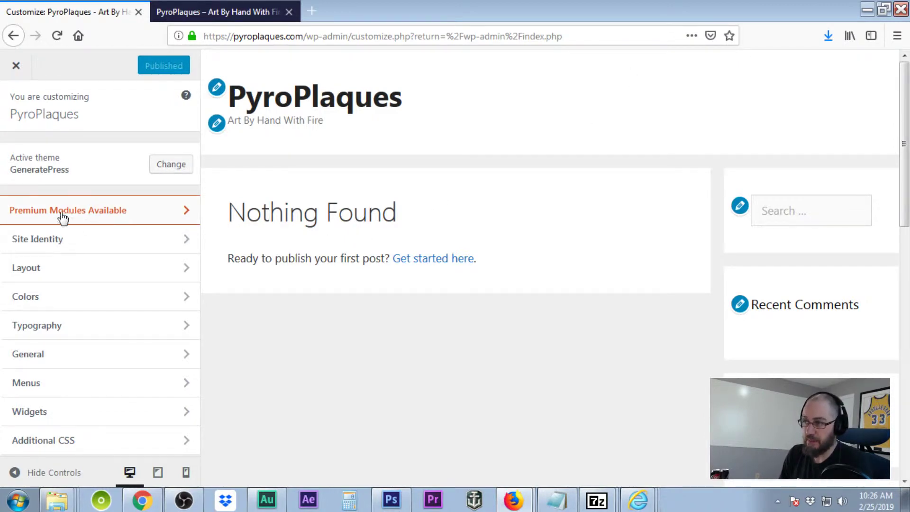
click(149, 216)
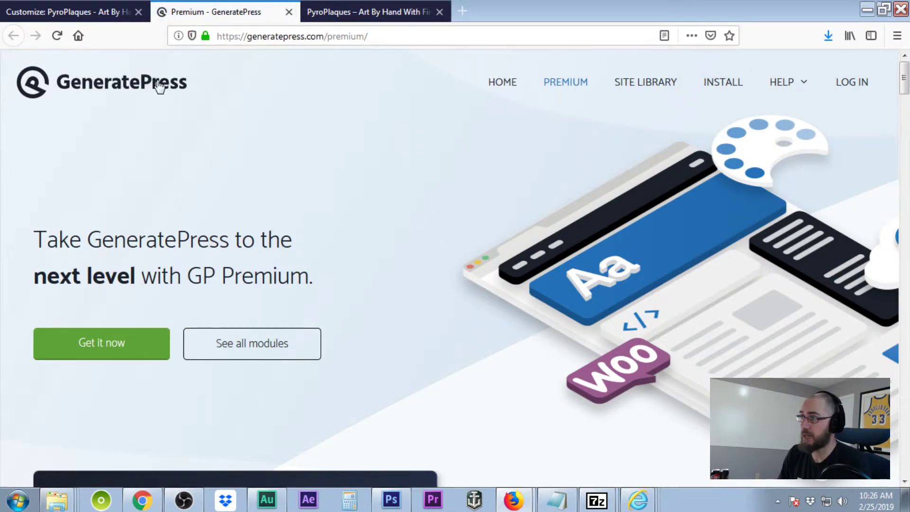
click(288, 12)
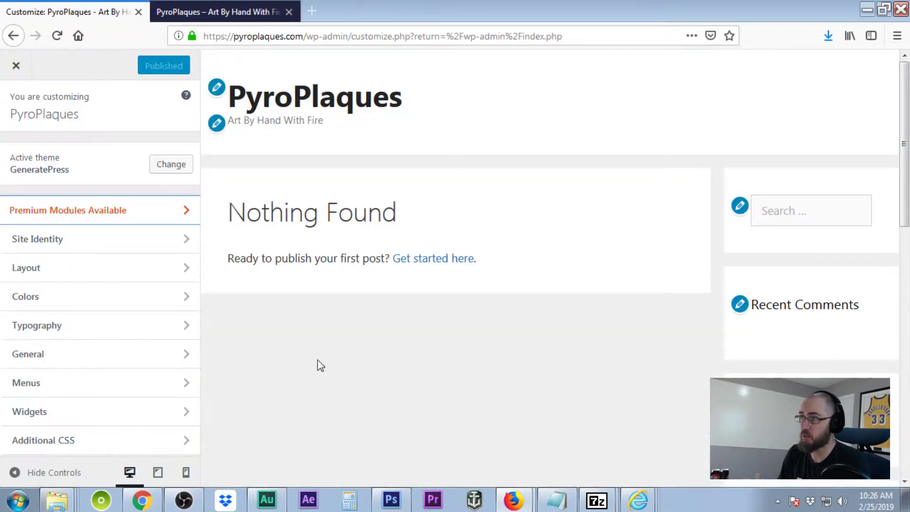
Open the Site Identity settings and review the site title and tagline.
click(87, 246)
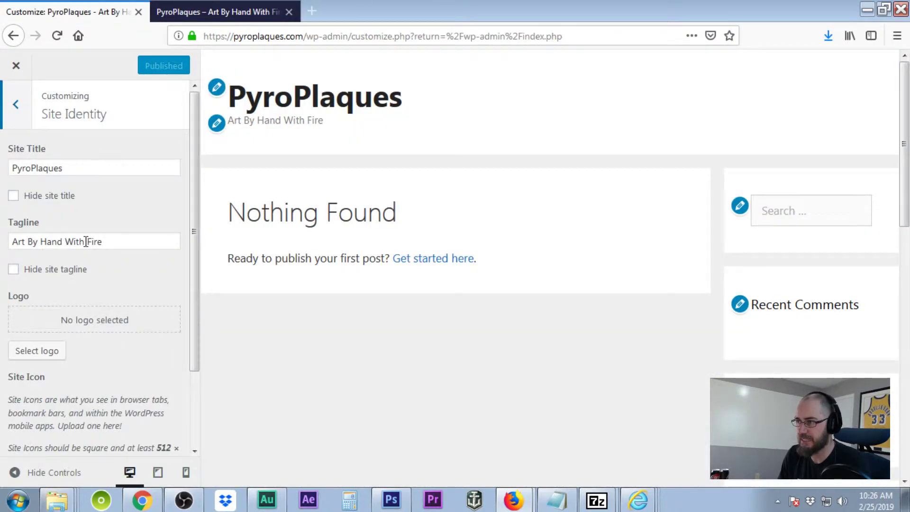
click(79, 169)
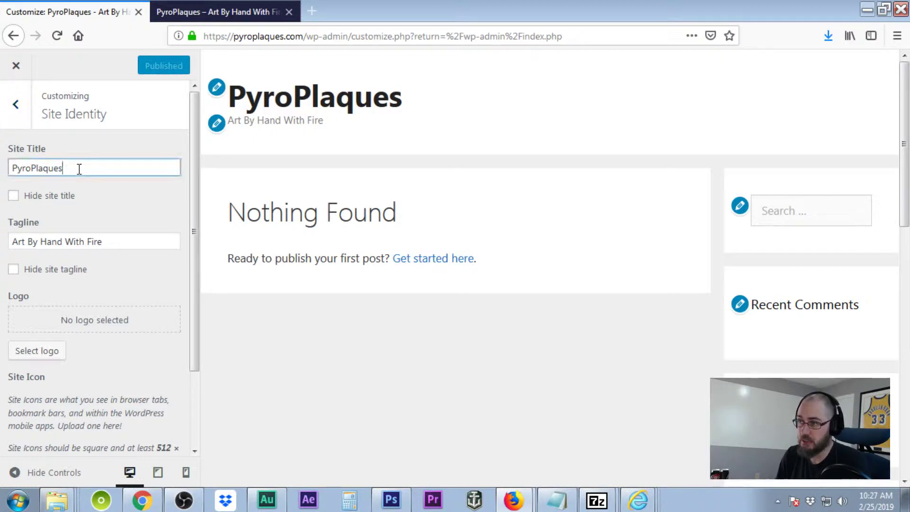
click(117, 243)
scroll(146, 304, down, 3)
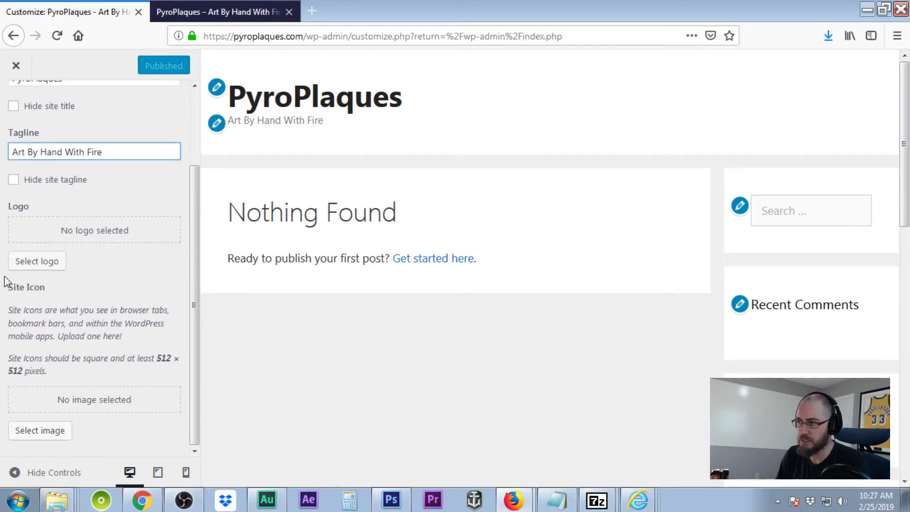
Upload Pyro-Plaques-Woodburning-Regular-Logo.png from the computer as the image for the site logo.
click(25, 265)
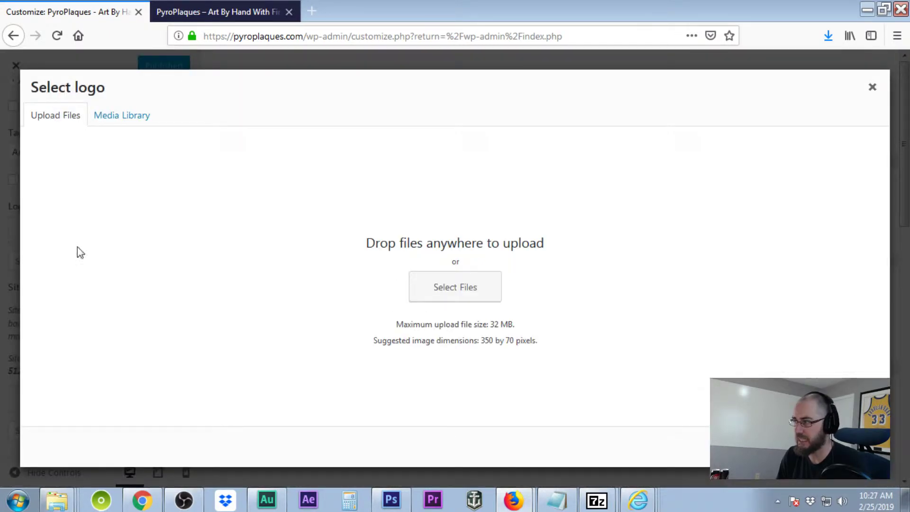
drag(483, 11, 463, 67)
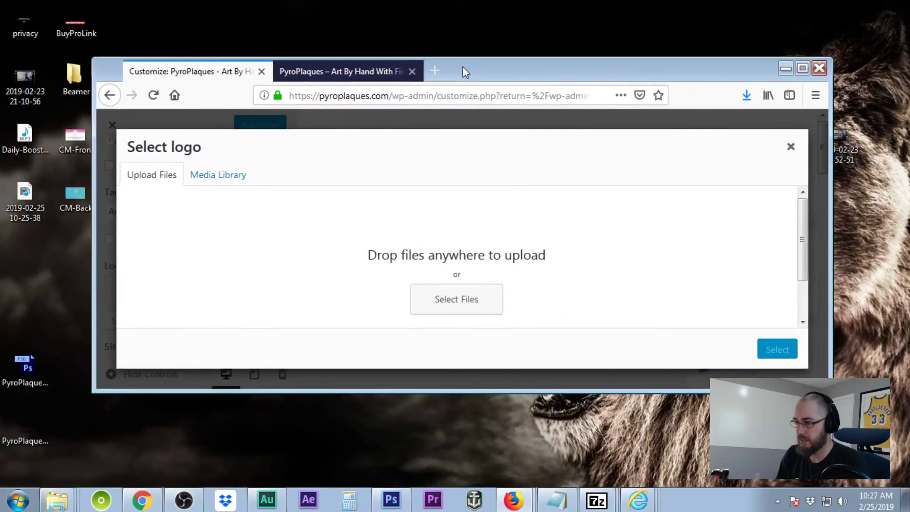
click(57, 502)
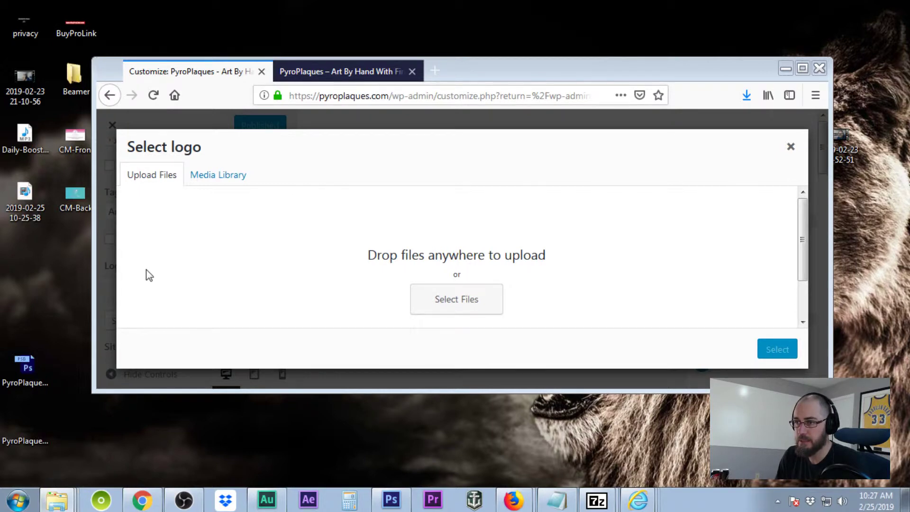
drag(531, 66, 537, 1)
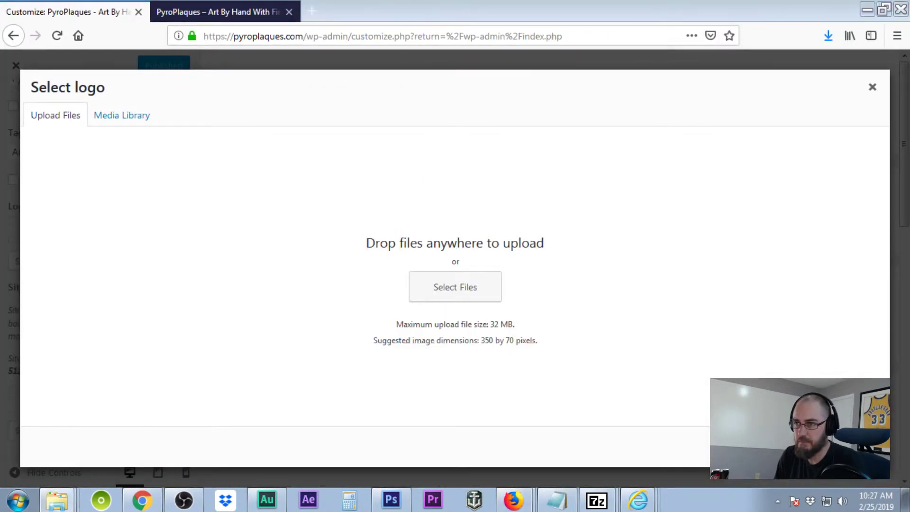
mouse_move(1, 92)
mouse_down()
mouse_move(460, 84)
mouse_move(1, 90)
mouse_up()
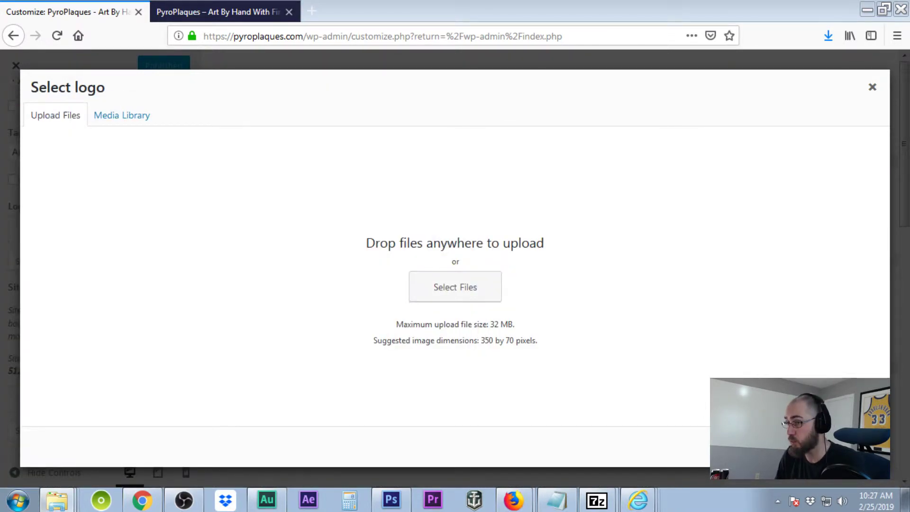
drag(1, 351, 460, 244)
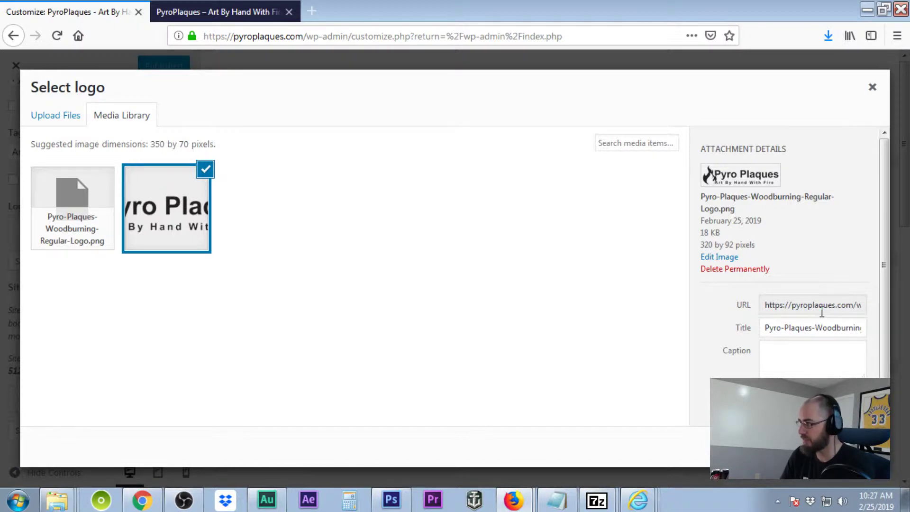
Set the uploaded logo's alt text to "pyro plaques logo" and apply it as the site logo without cropping.
scroll(883, 258, down, 1)
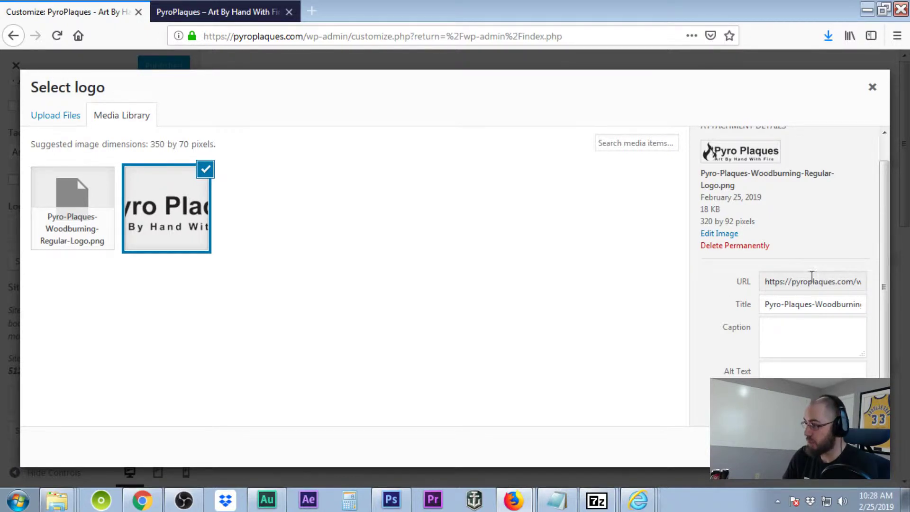
drag(764, 282, 849, 281)
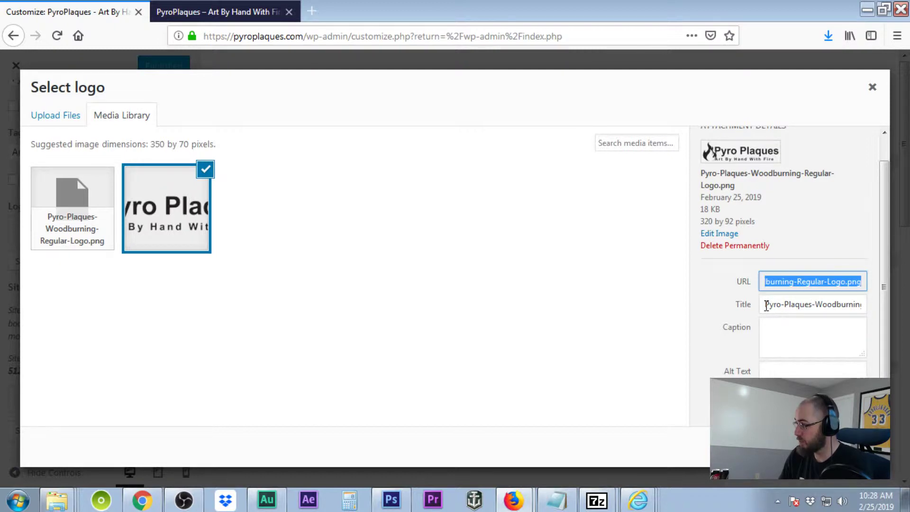
click(771, 340)
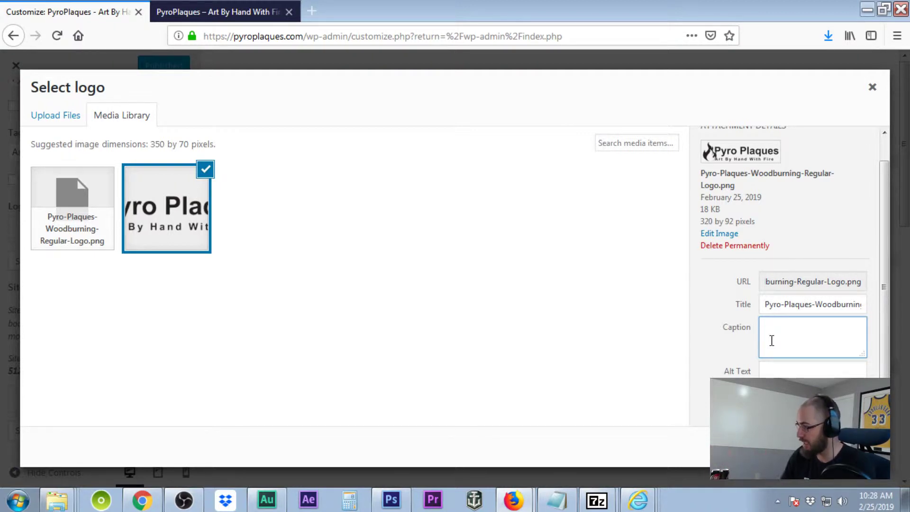
click(787, 372)
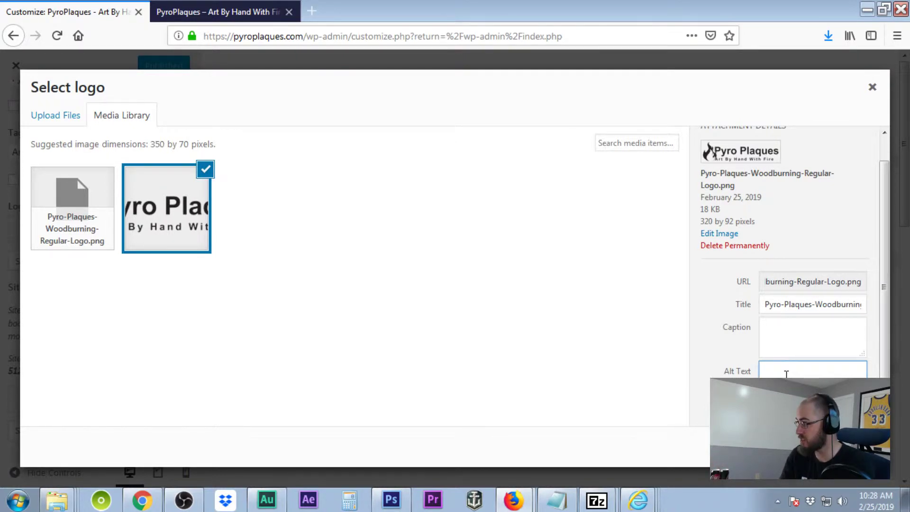
text(pyro plaques logo)
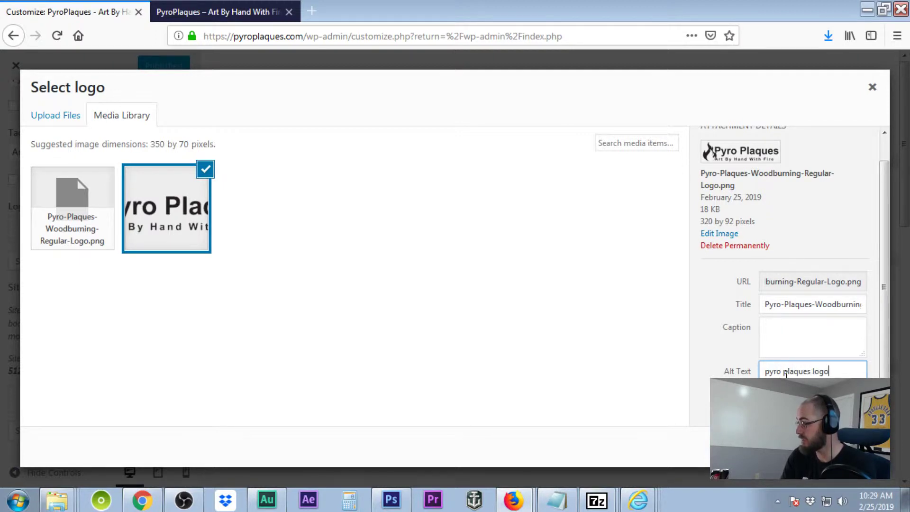
key(Tab)
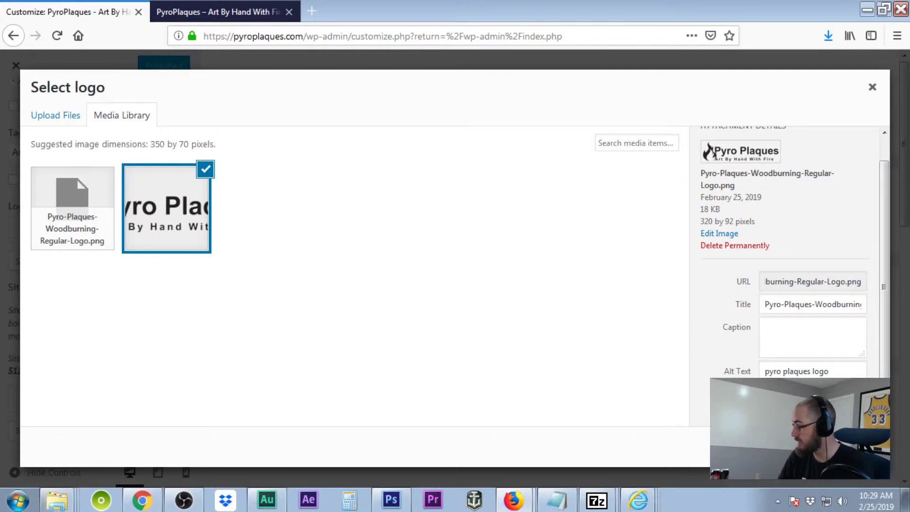
click(860, 446)
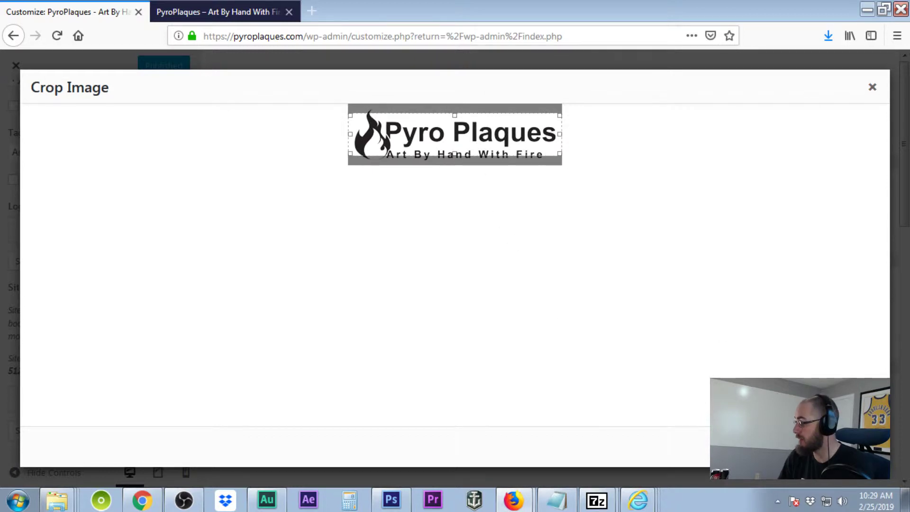
click(777, 447)
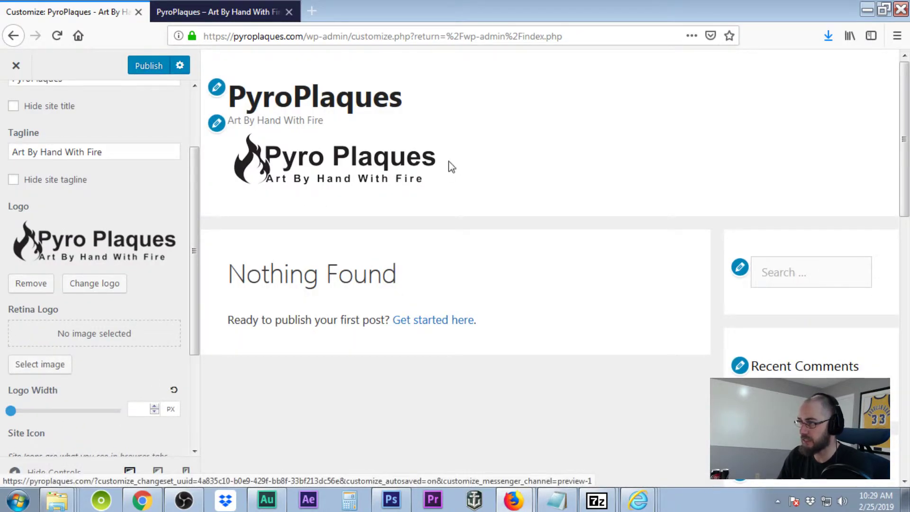
Upload Pyro-Plaques-Woodburning-Retina-Logo.png with the alt text "Pyro Plaques Retina Logo" and apply it as the retina logo.
click(46, 365)
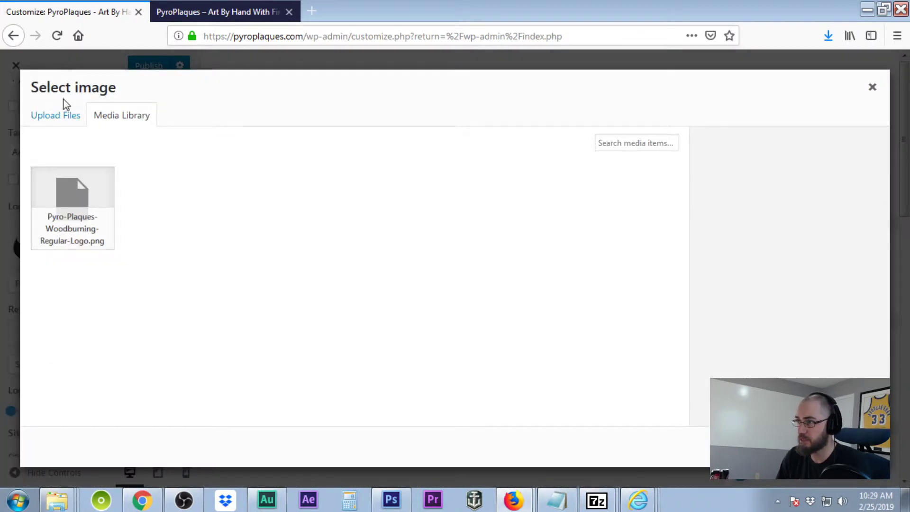
click(68, 122)
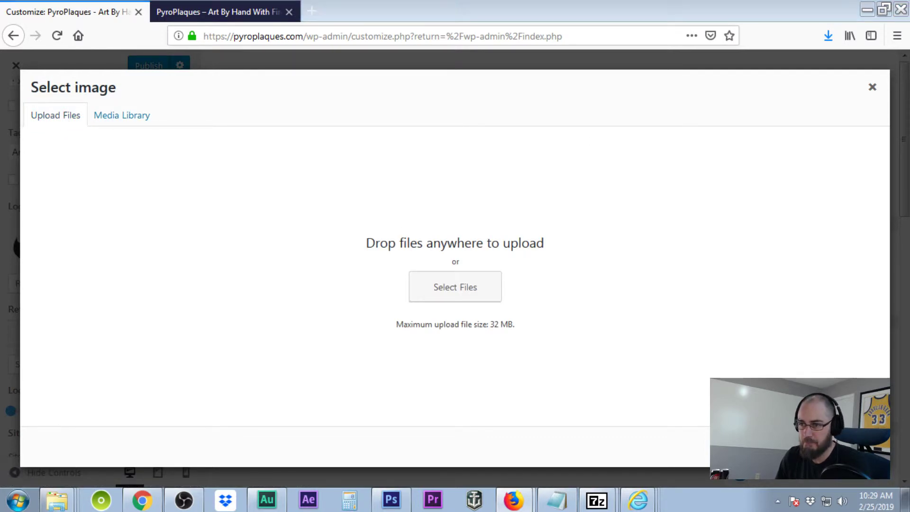
drag(909, 296, 529, 291)
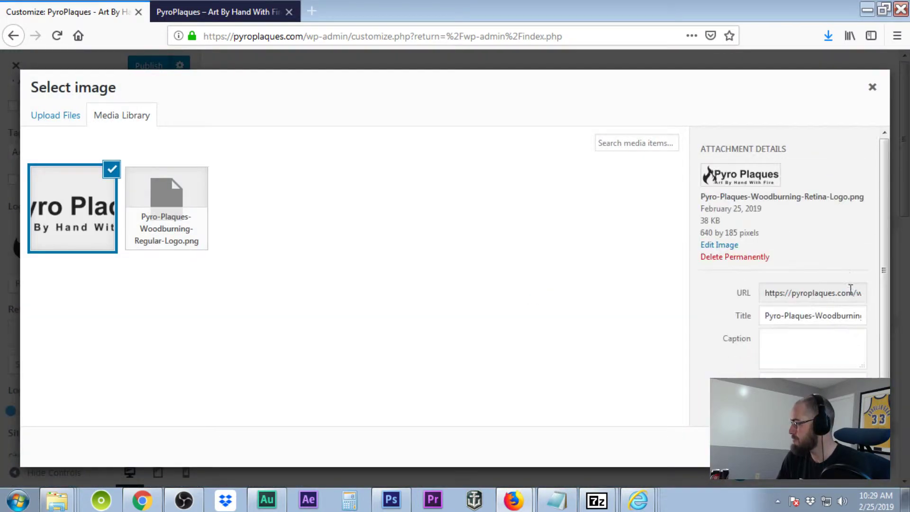
click(791, 375)
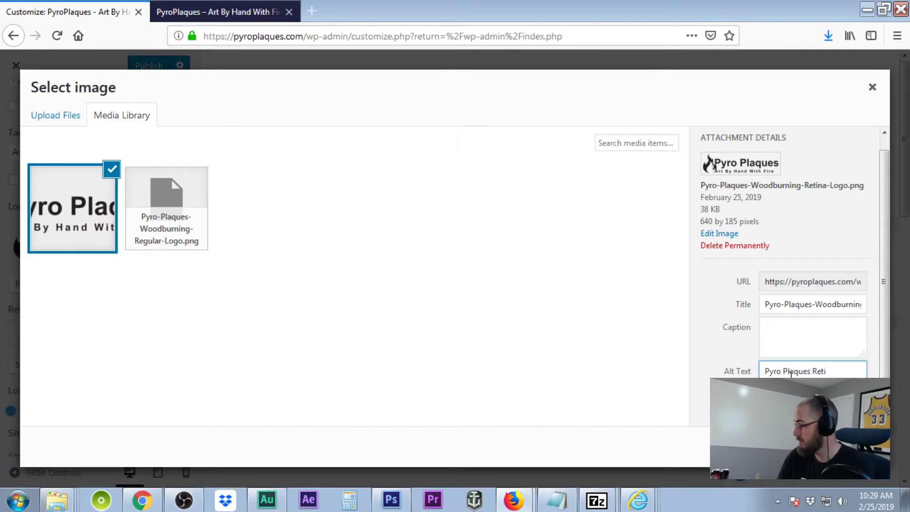
key(Tab)
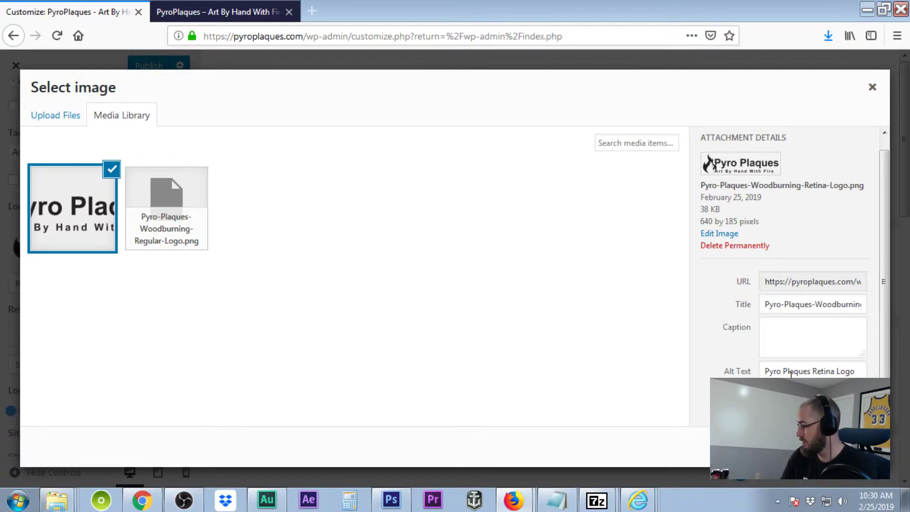
click(852, 447)
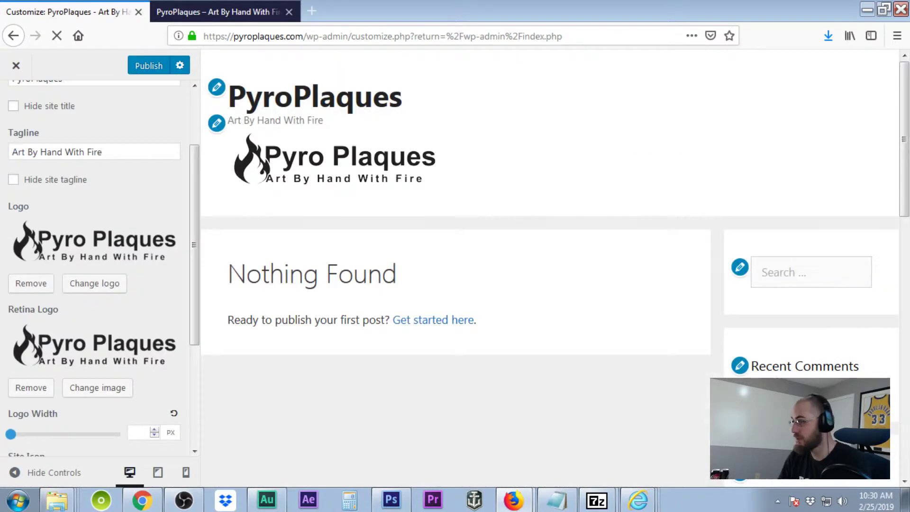
Upload PyroPlaques-Website-App-Icon.png with the alt text "Pyroplaques app icon" and apply it as the site icon.
scroll(431, 264, down, 3)
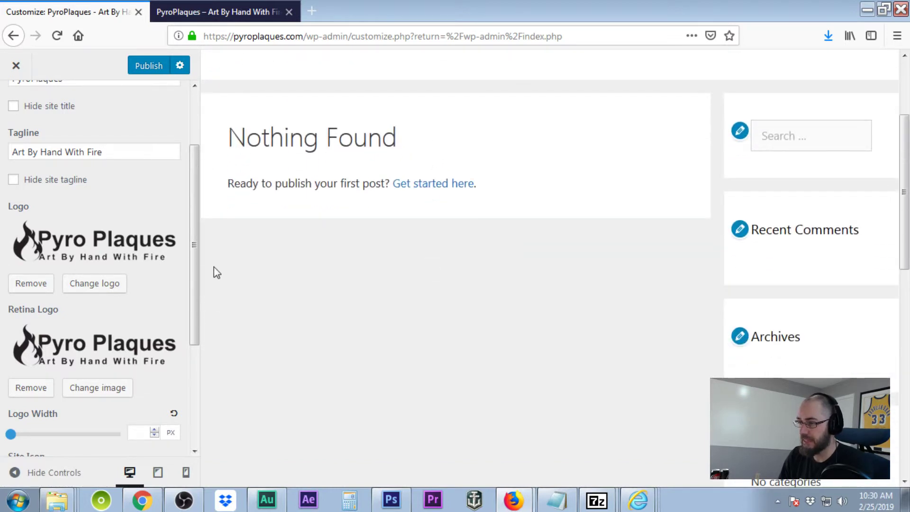
scroll(214, 270, down, 2)
scroll(150, 289, down, 4)
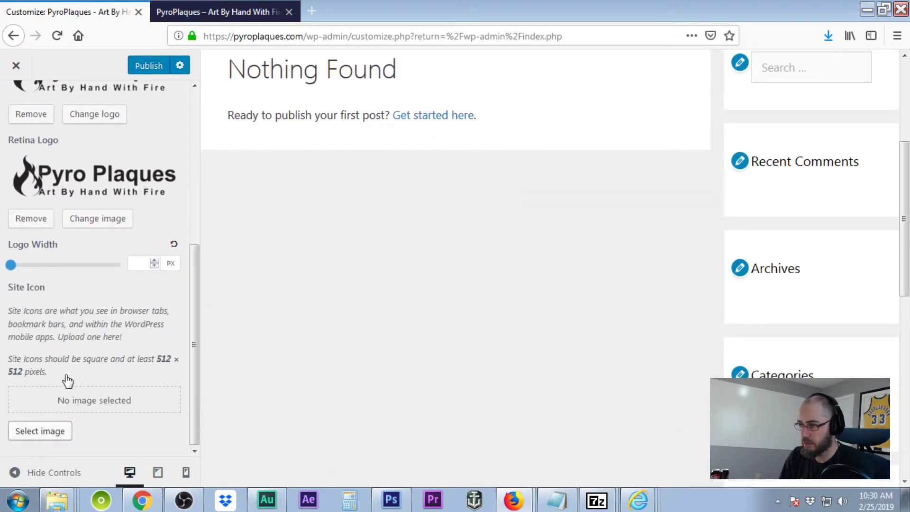
click(33, 434)
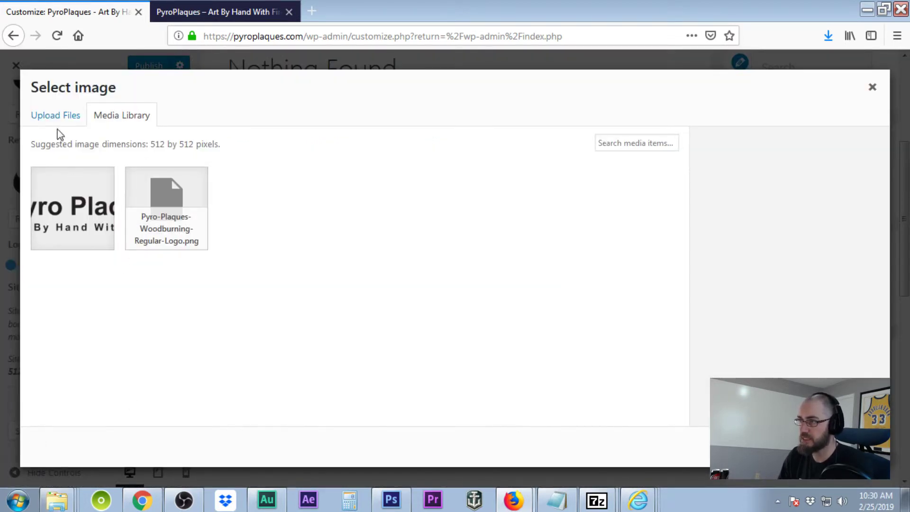
click(79, 115)
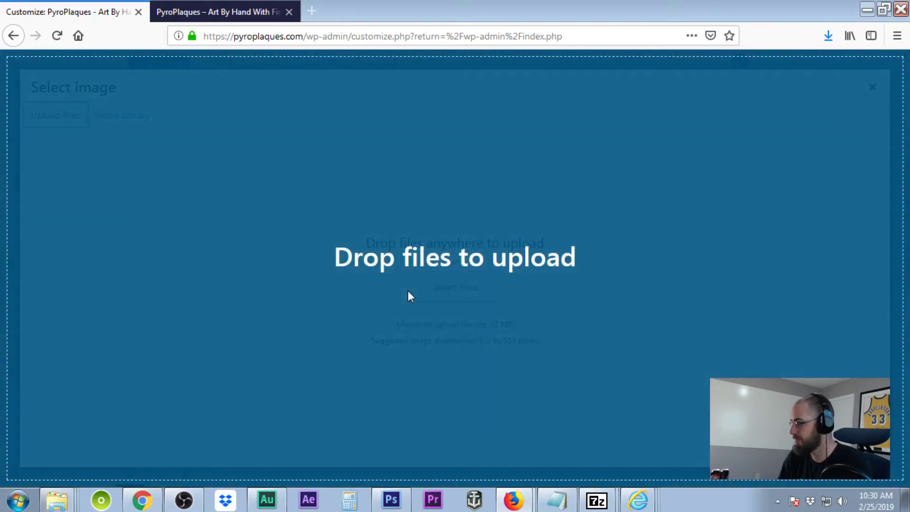
drag(408, 292, 407, 296)
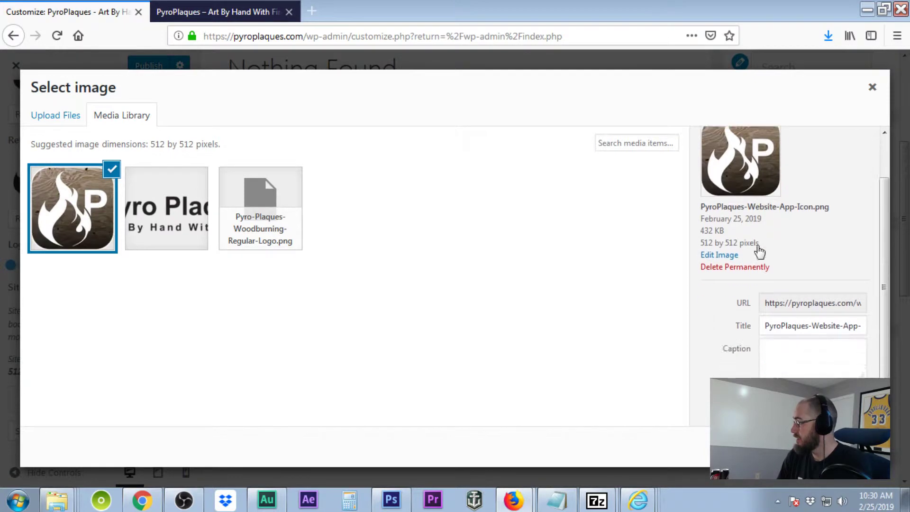
scroll(777, 309, down, 3)
click(793, 370)
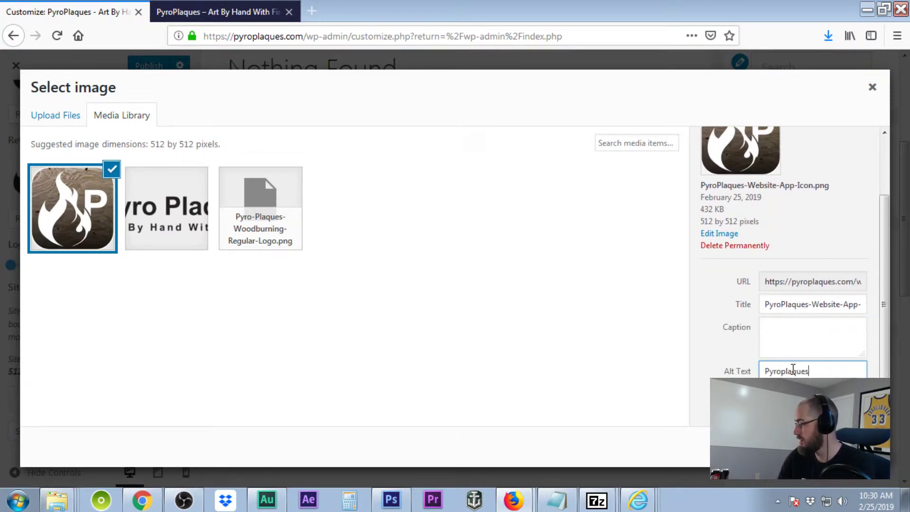
key(Tab)
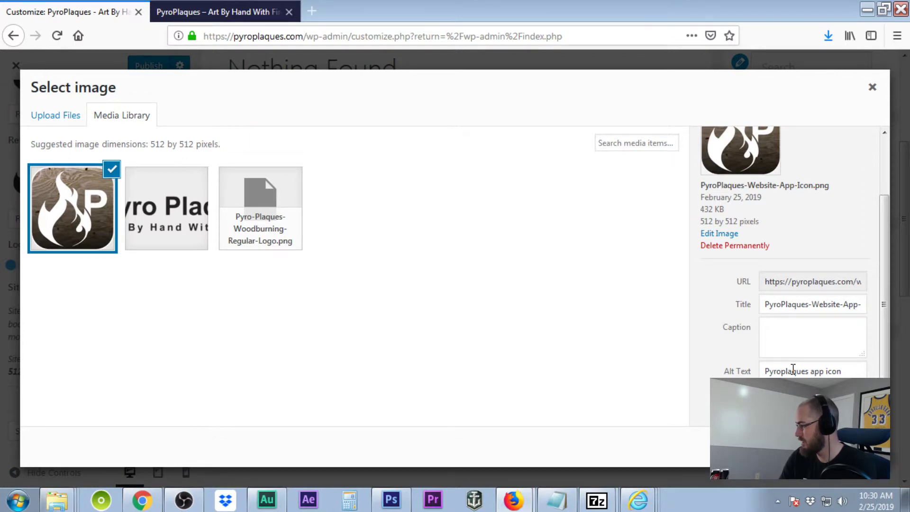
click(859, 447)
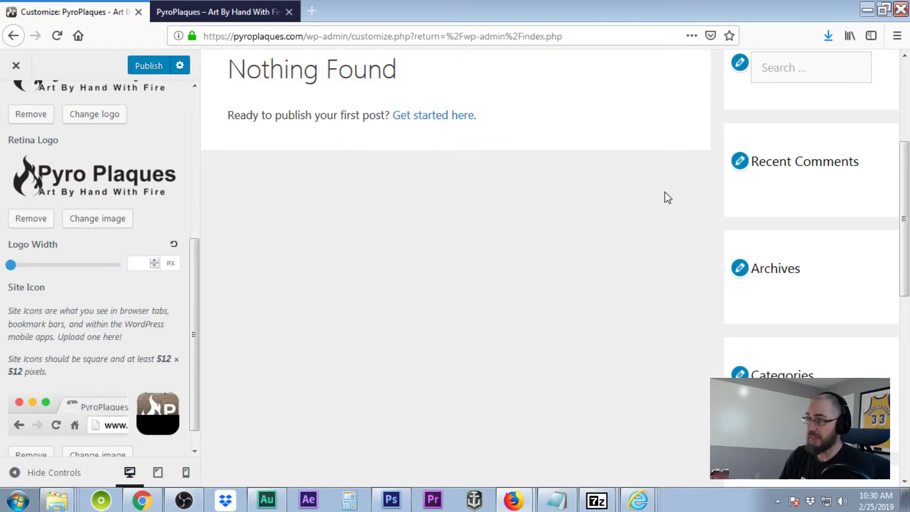
Review the theme's layout settings for the container, header, primary navigation, sidebars, footer and blog.
scroll(168, 325, down, 1)
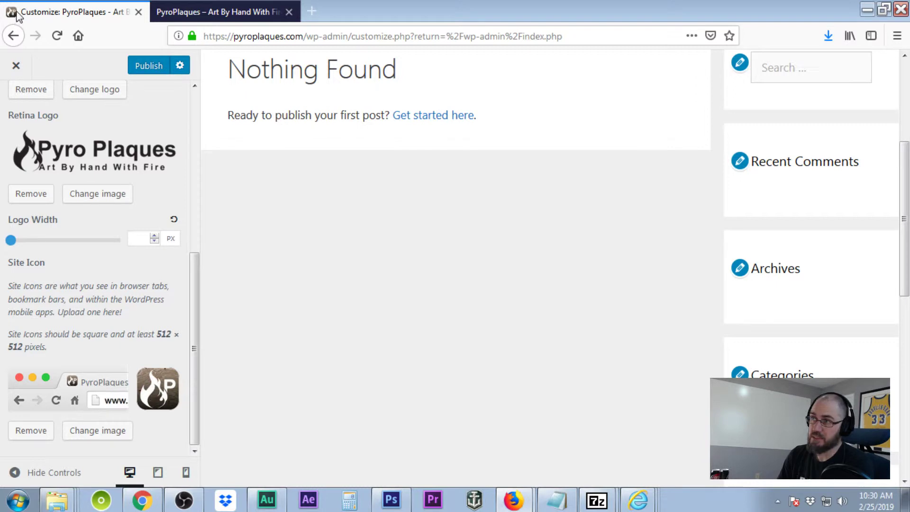
scroll(142, 261, up, 6)
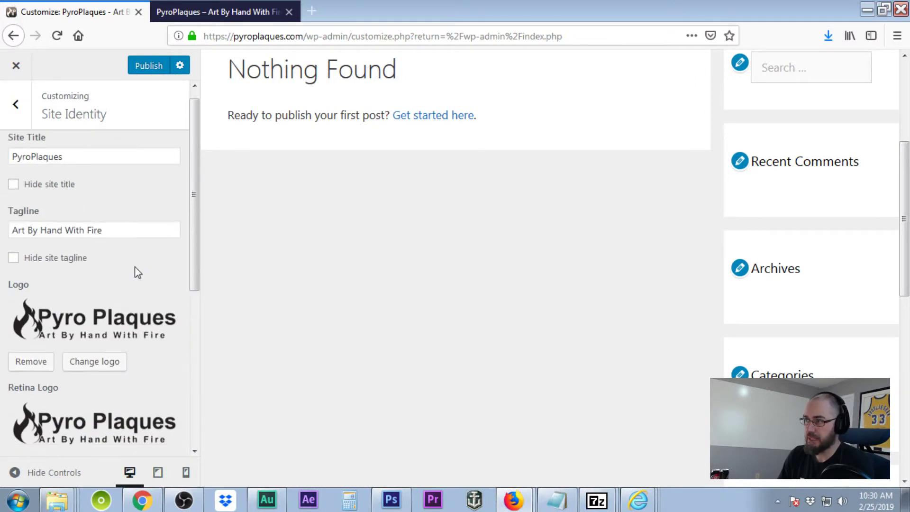
click(23, 119)
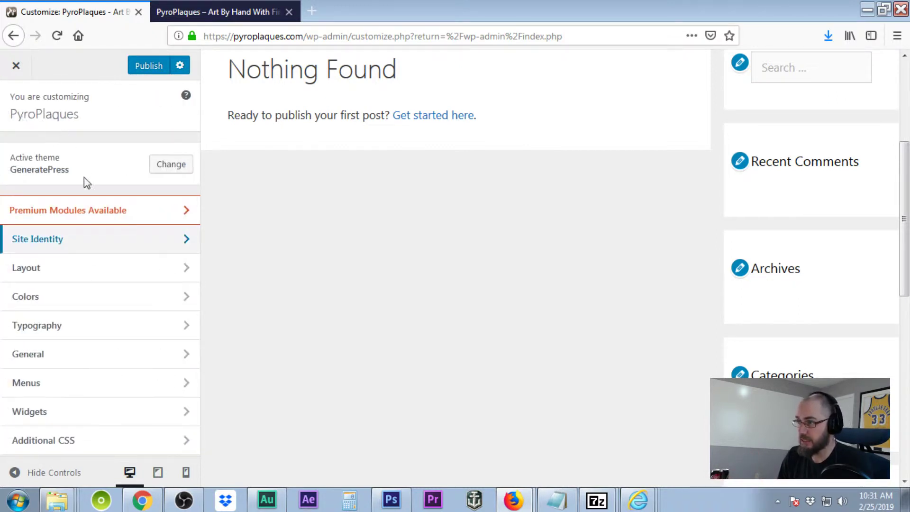
click(85, 275)
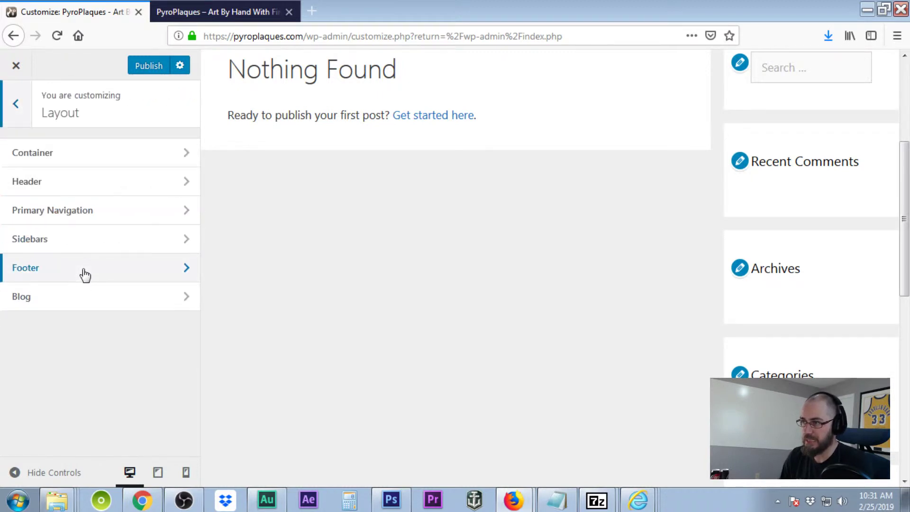
click(95, 155)
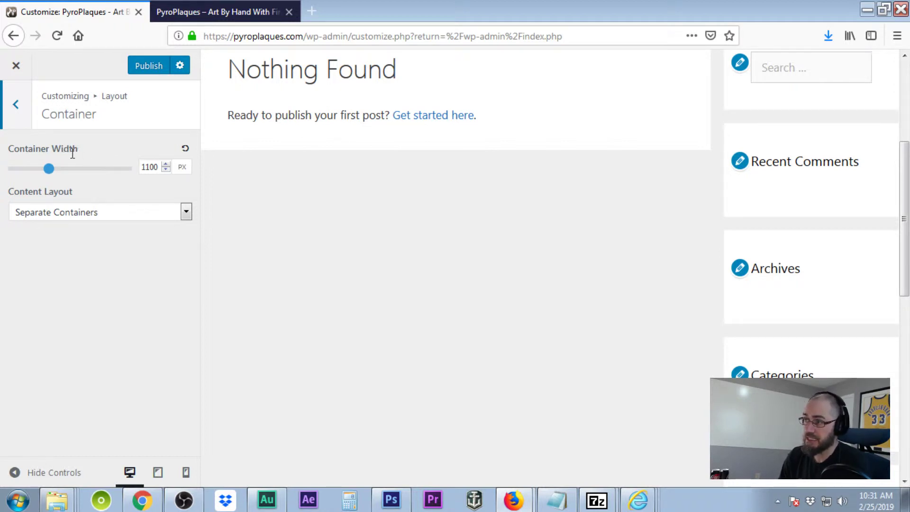
click(15, 106)
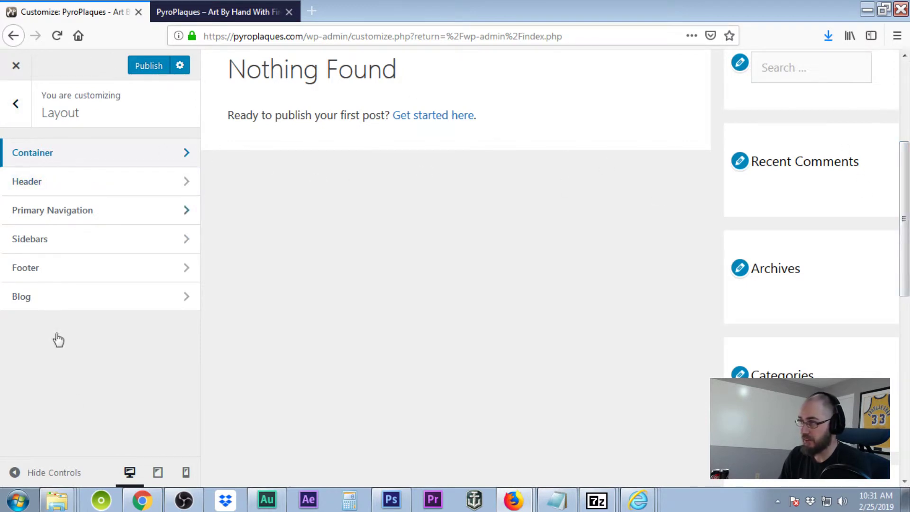
click(169, 184)
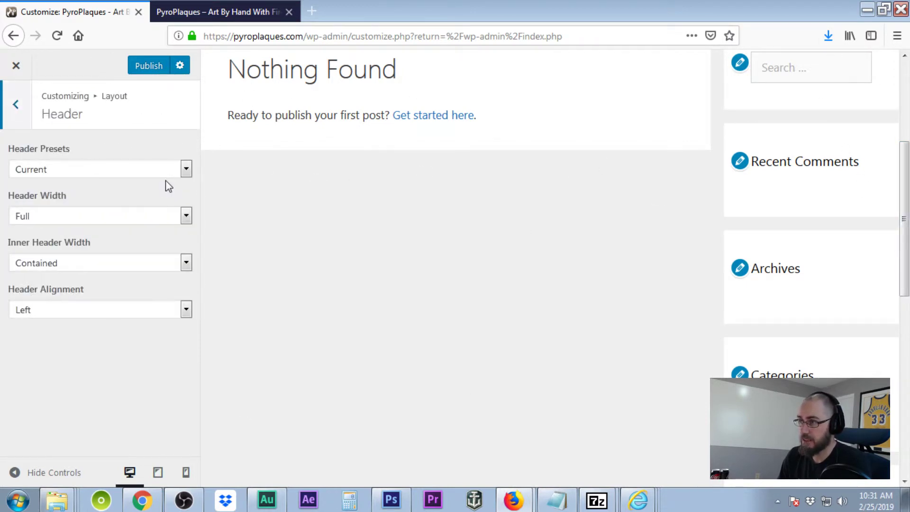
click(15, 104)
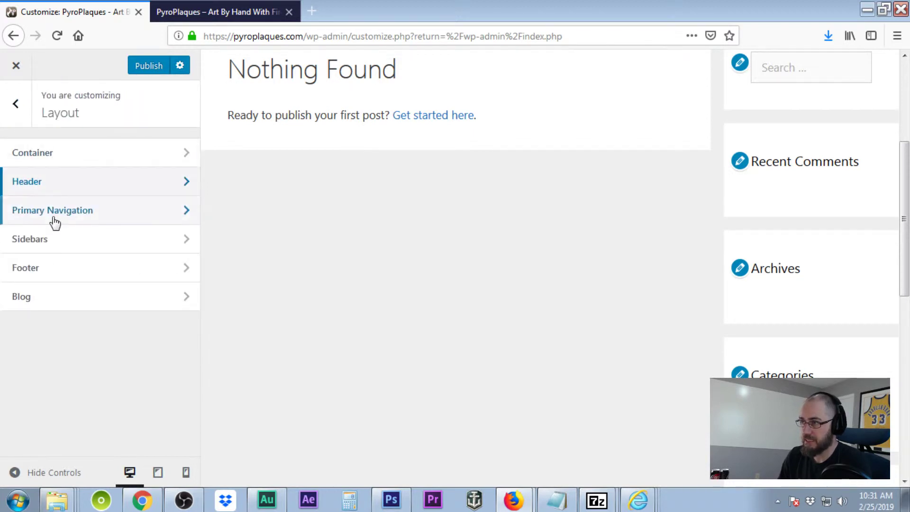
click(54, 220)
click(21, 105)
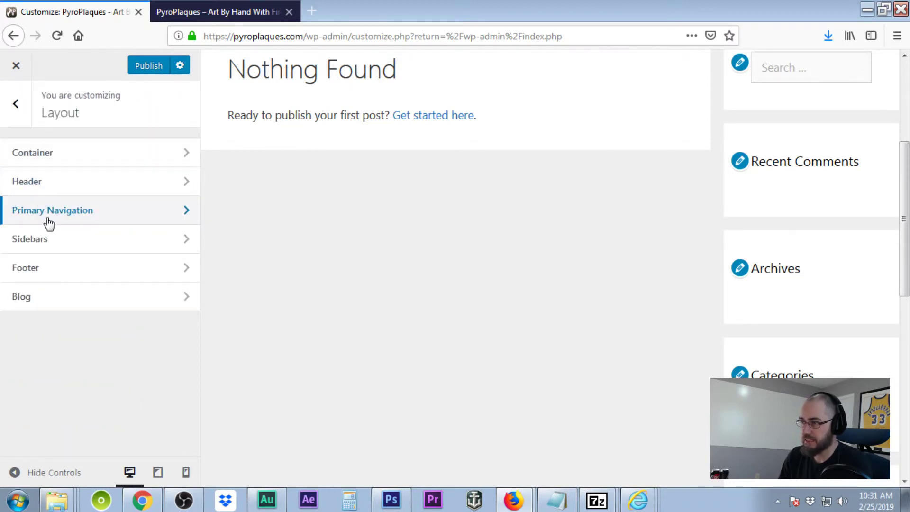
click(61, 245)
click(14, 101)
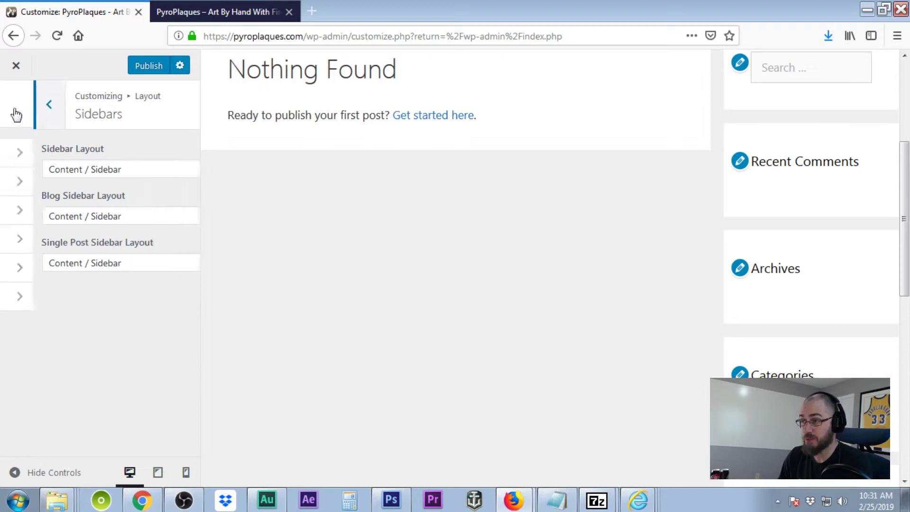
click(85, 269)
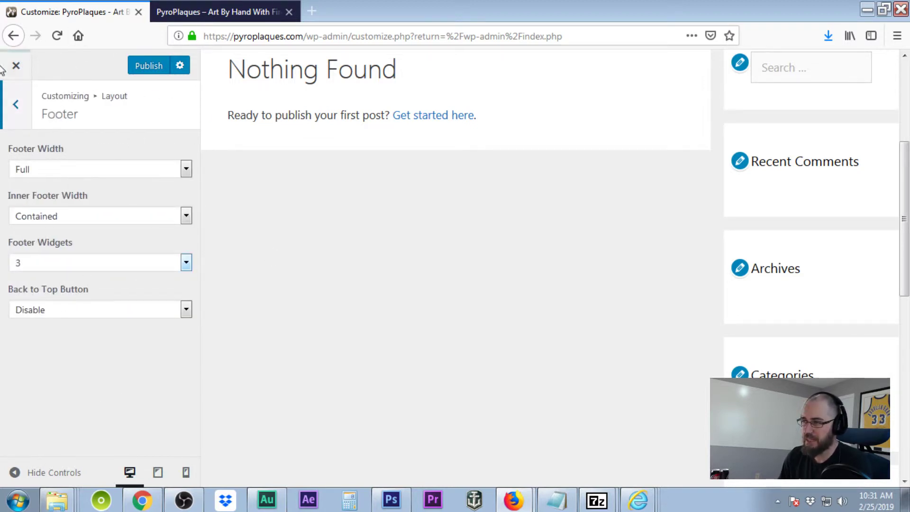
click(23, 123)
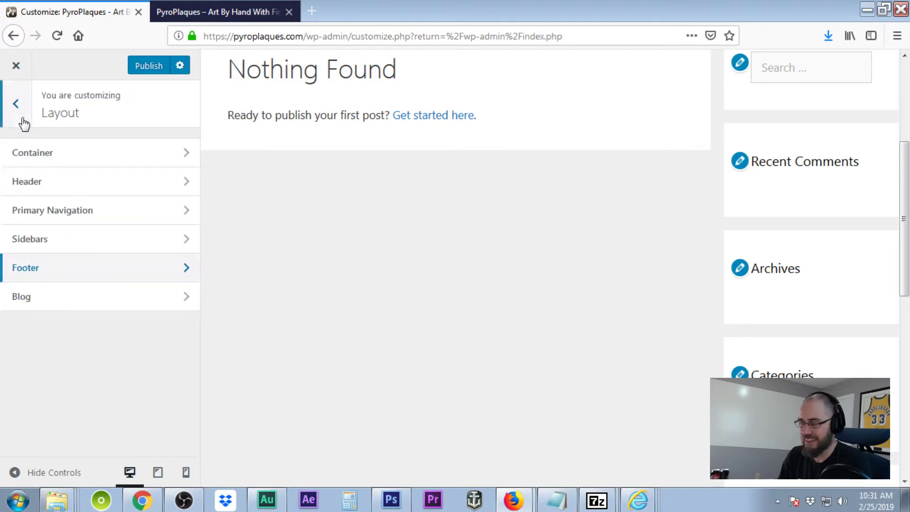
click(71, 299)
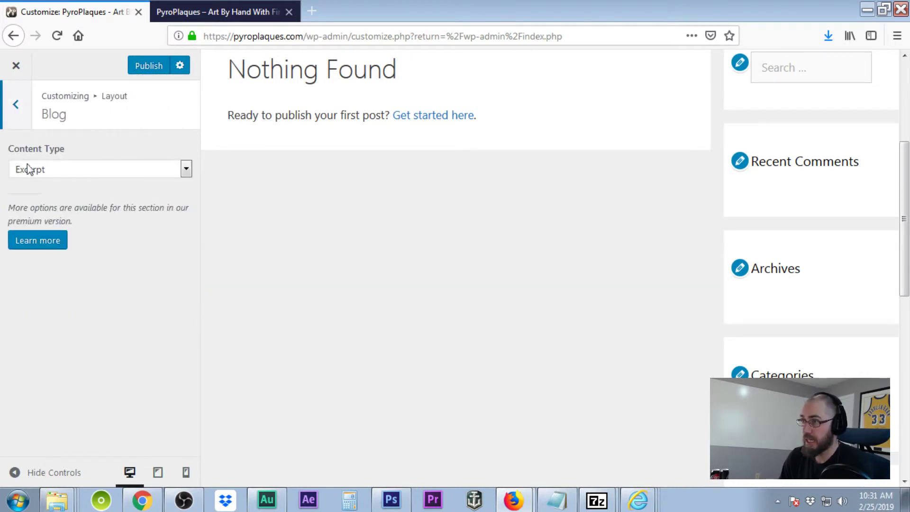
click(16, 106)
click(15, 103)
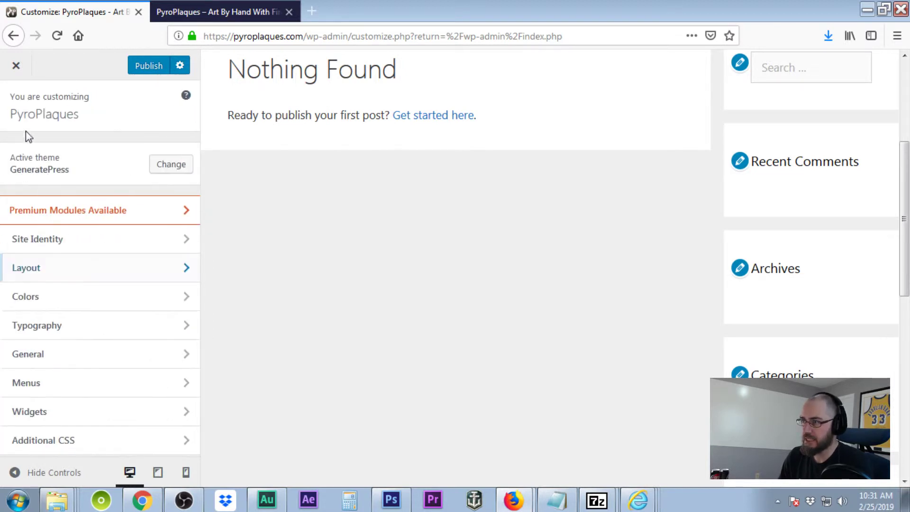
Set the site's background color to white (#ffffff) in the color settings.
click(75, 309)
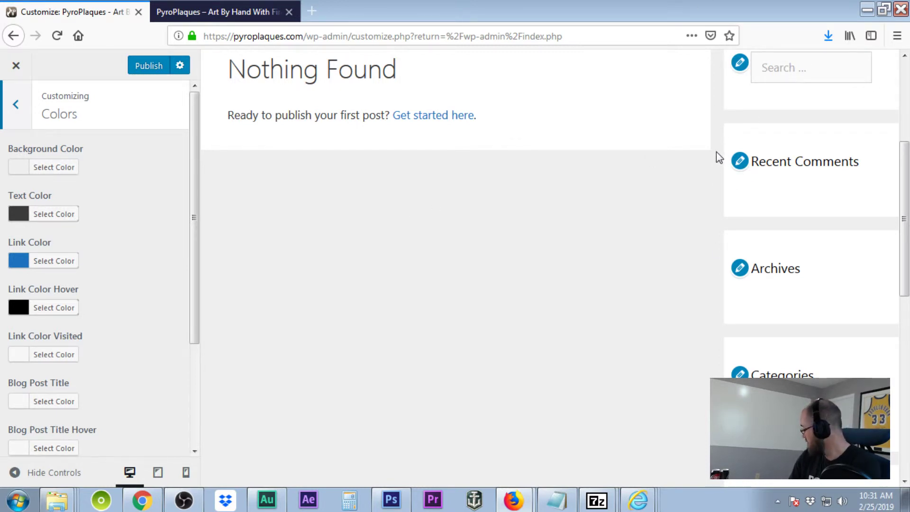
click(15, 172)
drag(71, 231, 16, 191)
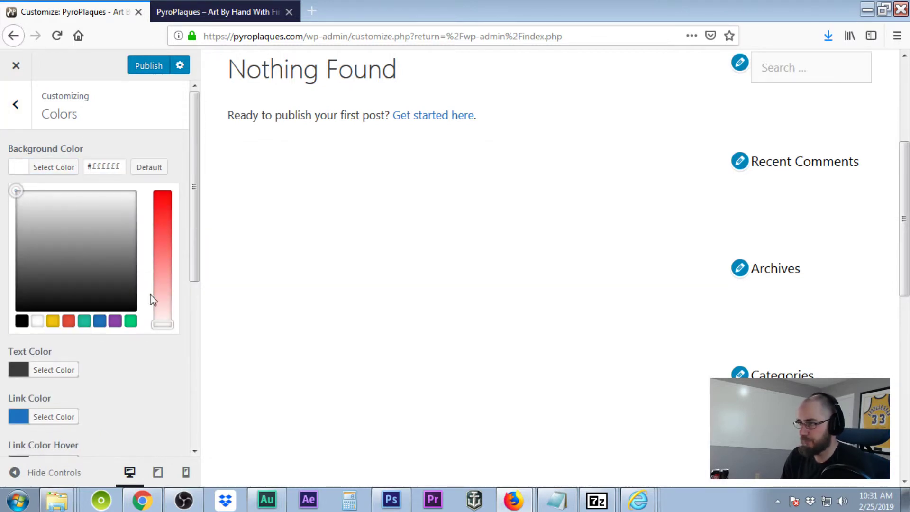
click(108, 144)
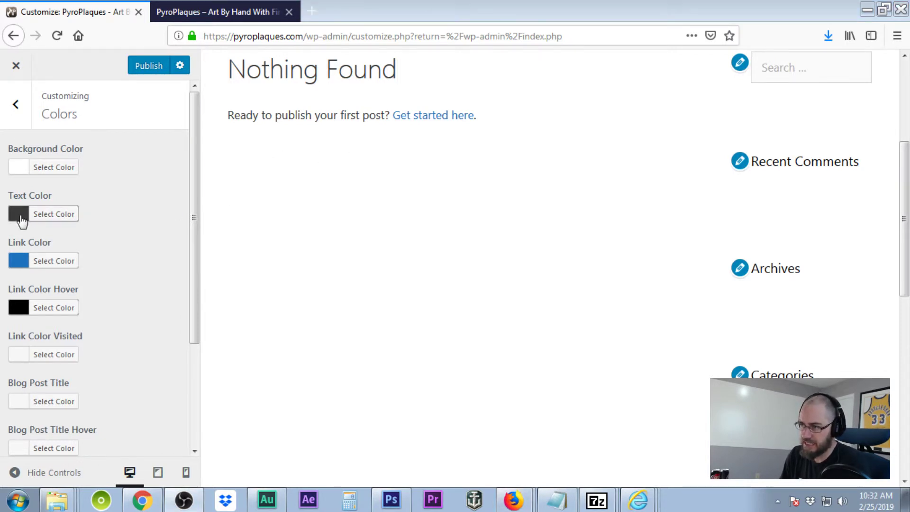
Set the link hover color to the preset green #00cc77.
click(27, 313)
scroll(110, 370, down, 3)
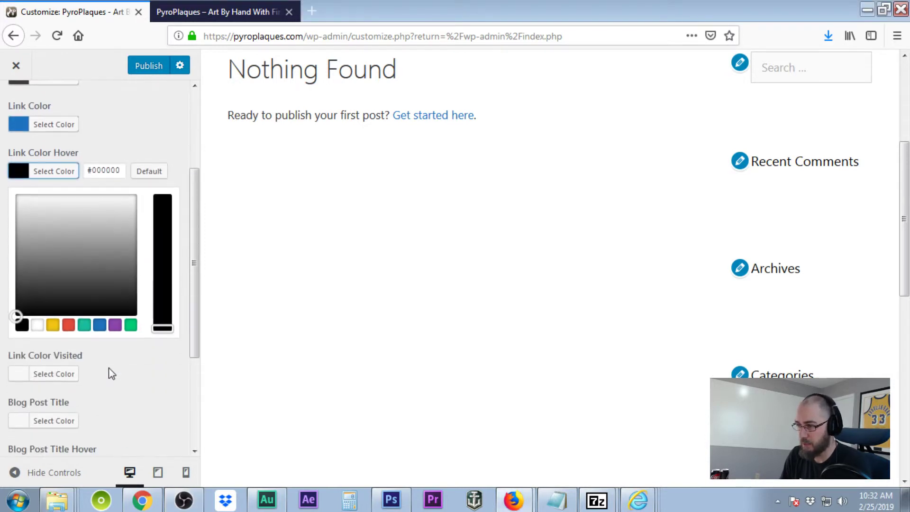
click(131, 326)
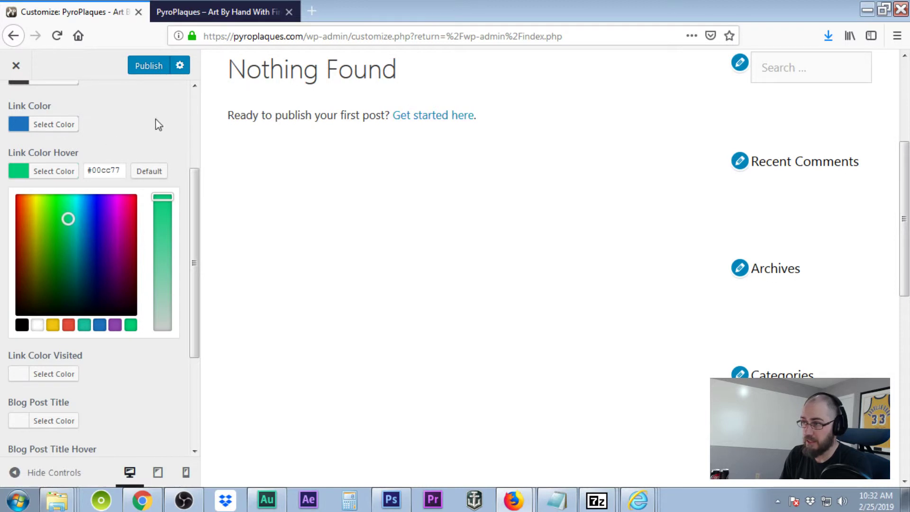
click(179, 112)
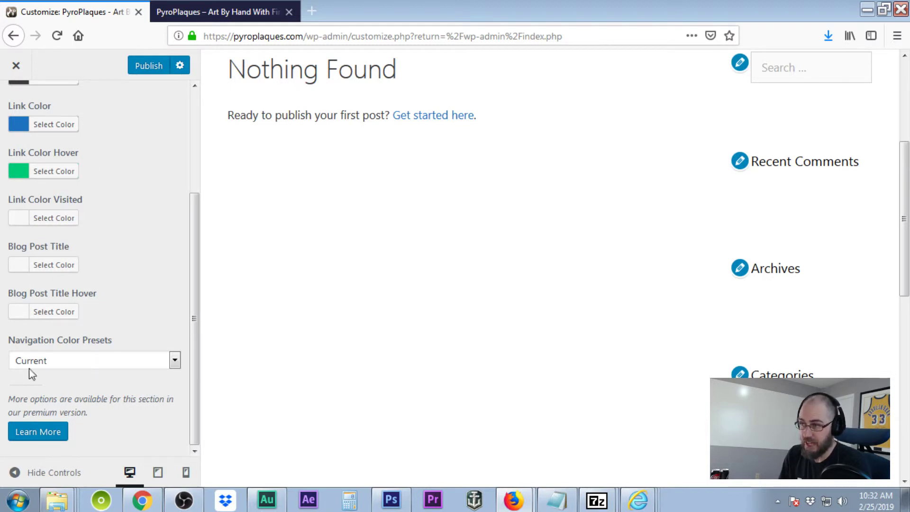
Set the visited link color to the preset teal #1abc9c.
scroll(143, 231, up, 3)
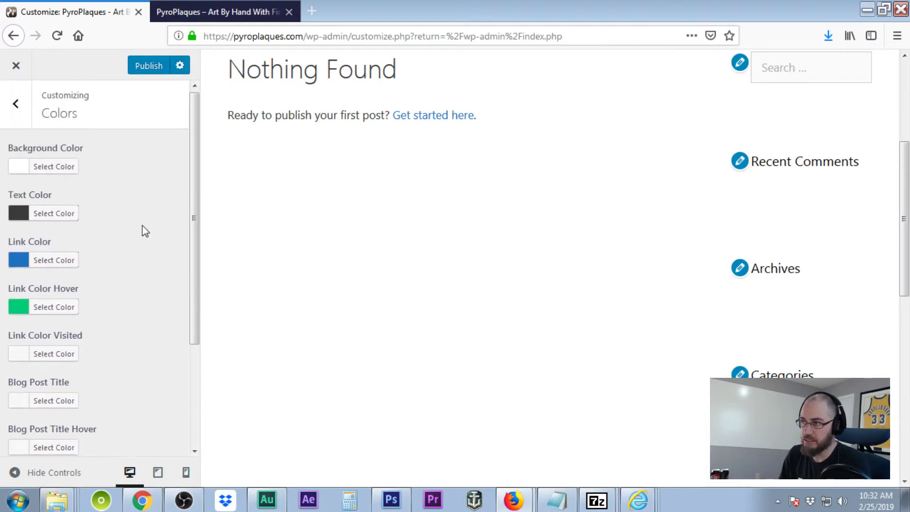
scroll(143, 231, down, 3)
click(19, 219)
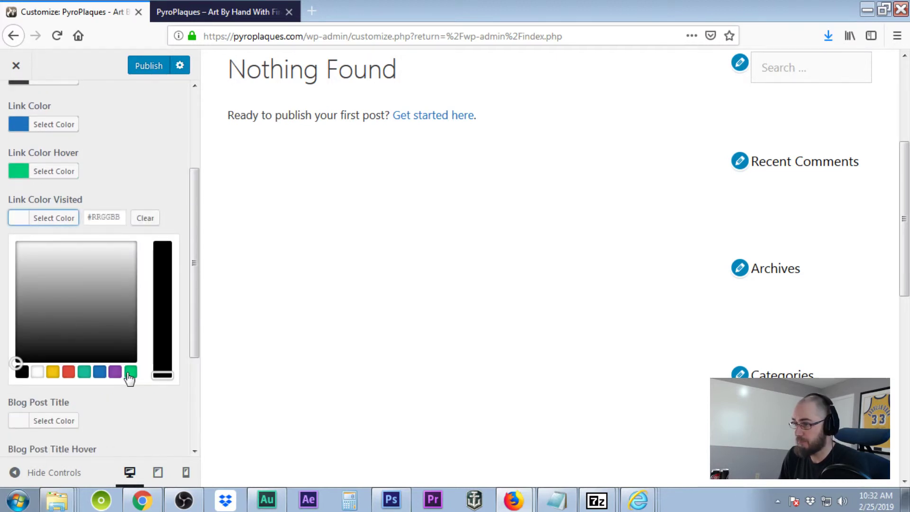
click(85, 372)
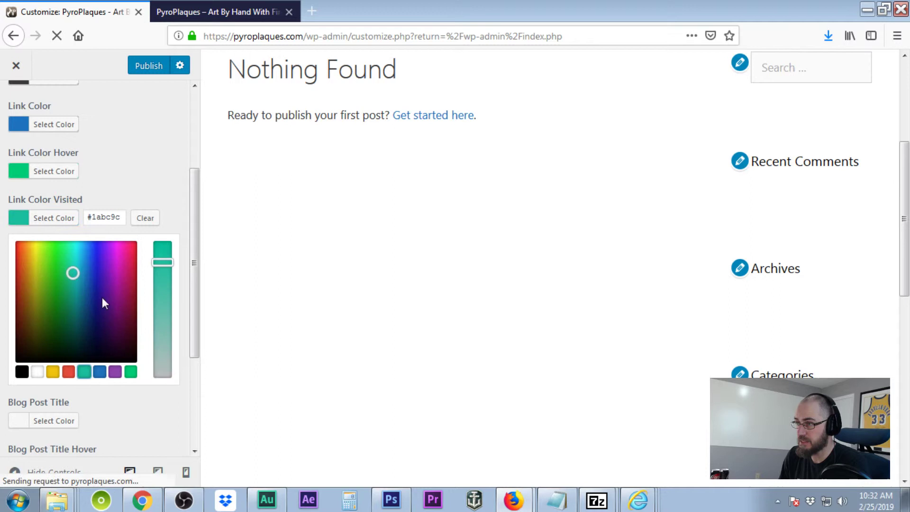
click(123, 170)
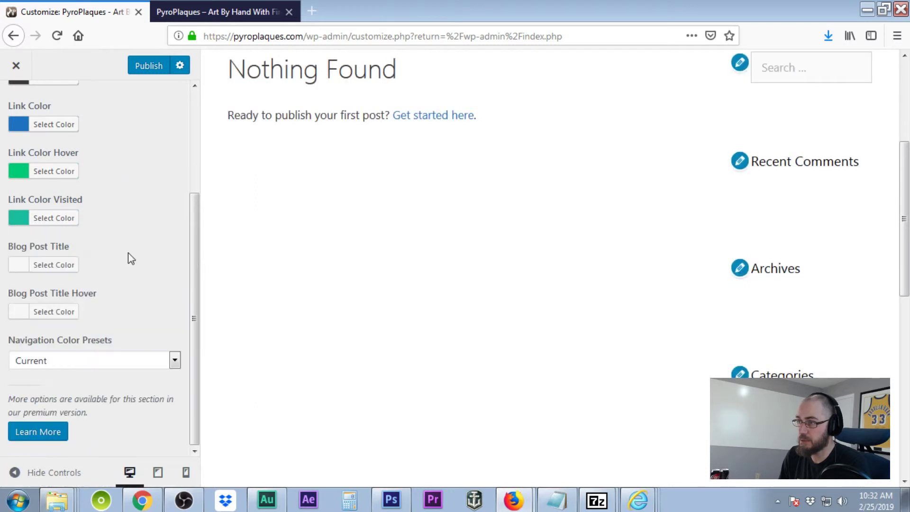
Try black #000000, teal #1abc9c and yellow-green #b7e000 for the blog post title color, and select its hex code.
click(26, 273)
click(22, 419)
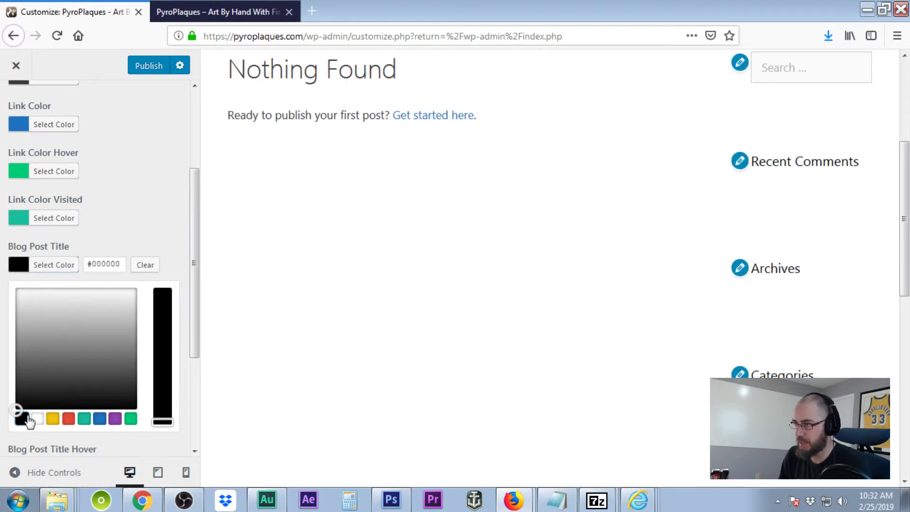
click(84, 421)
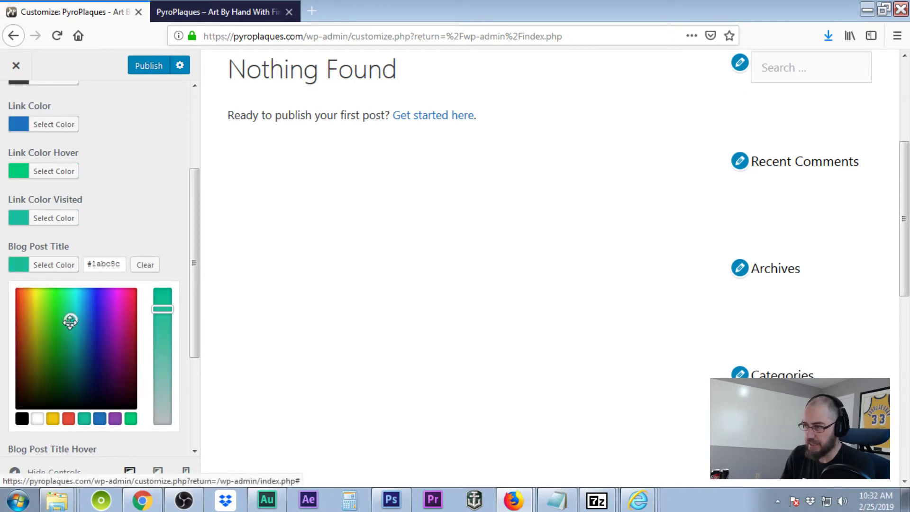
drag(69, 321, 39, 302)
drag(119, 266, 61, 253)
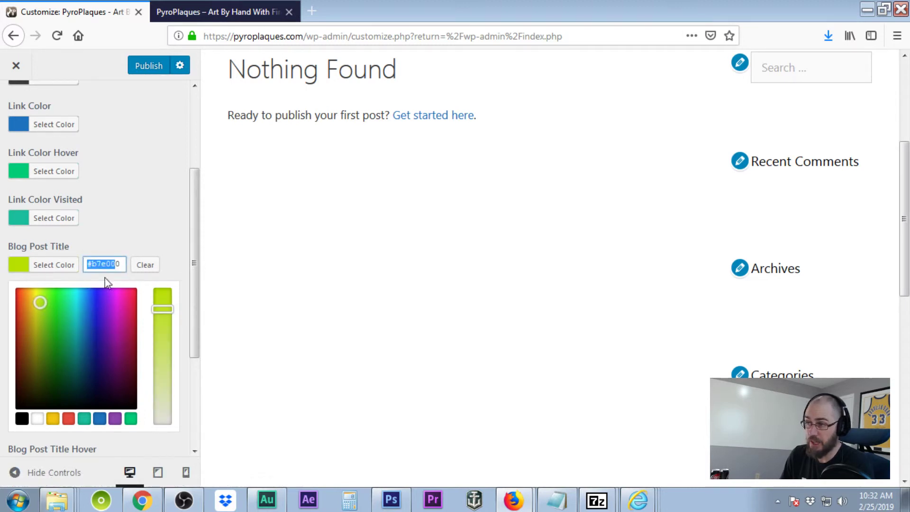
click(118, 264)
drag(119, 264, 80, 264)
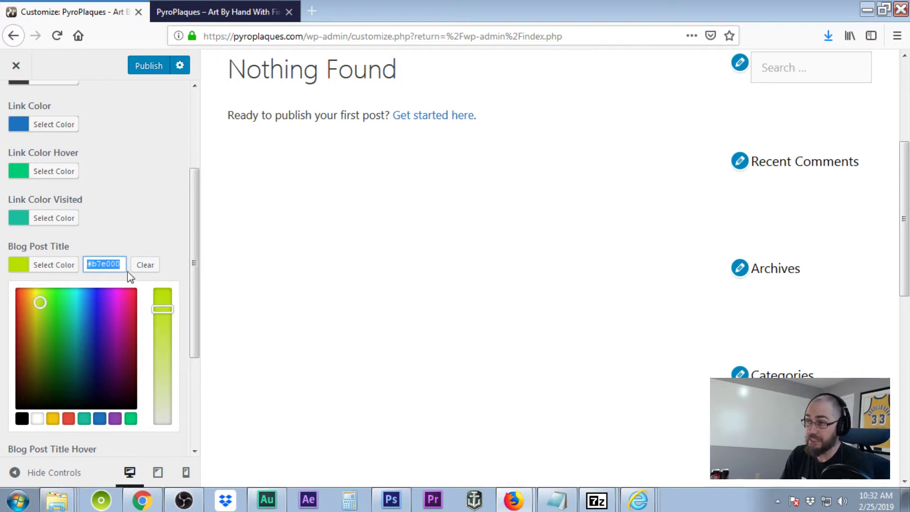
Set the visited link color to red with the hex code #d00000.
click(19, 220)
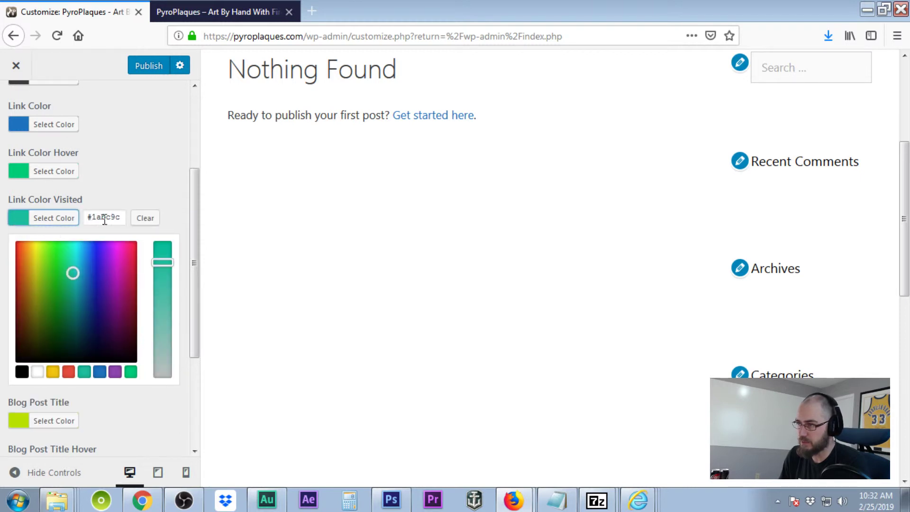
drag(125, 217, 86, 212)
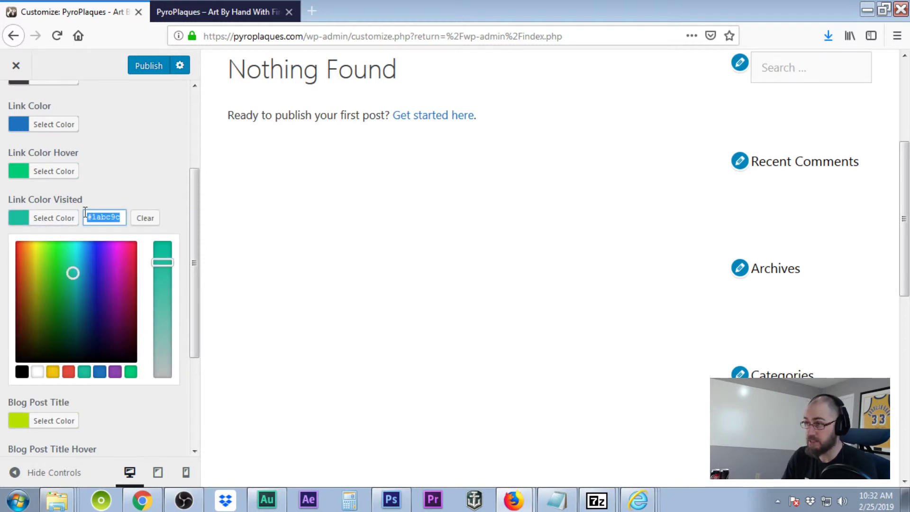
text(d00000)
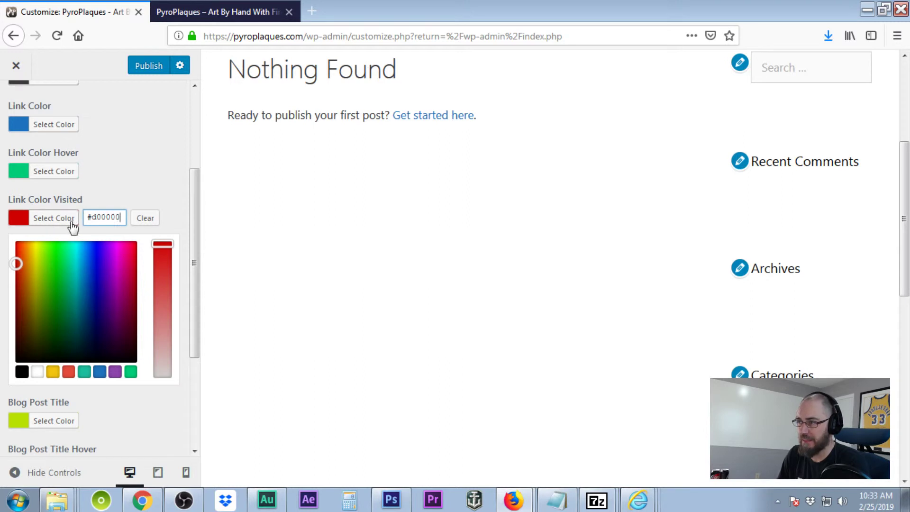
click(20, 220)
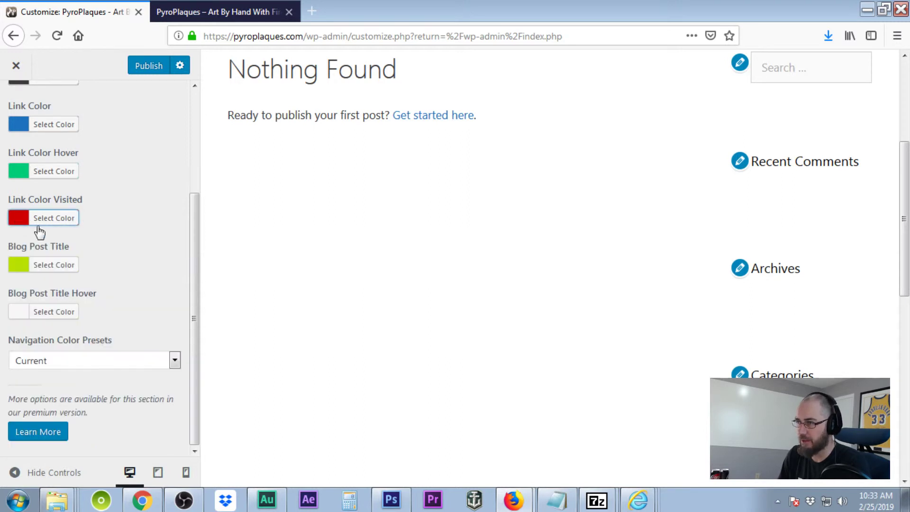
Set the blog post title color to the preset black #000000.
click(26, 269)
click(21, 419)
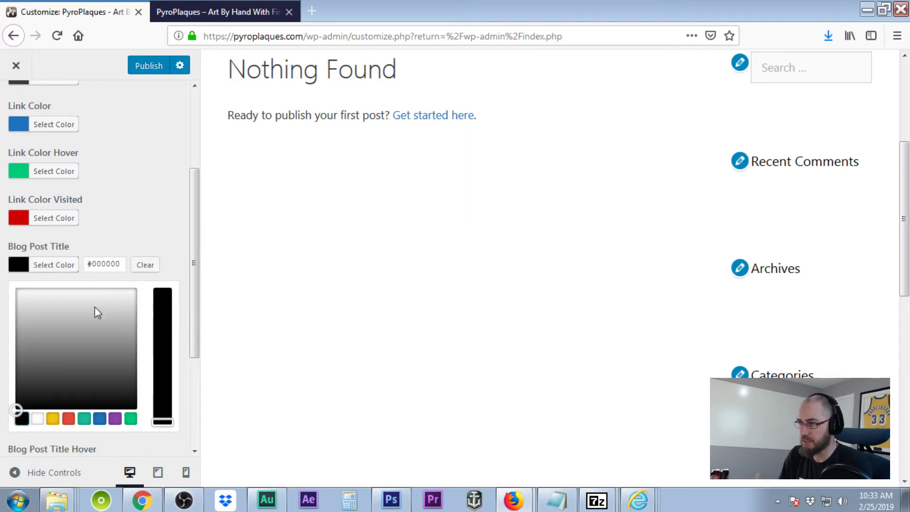
click(32, 266)
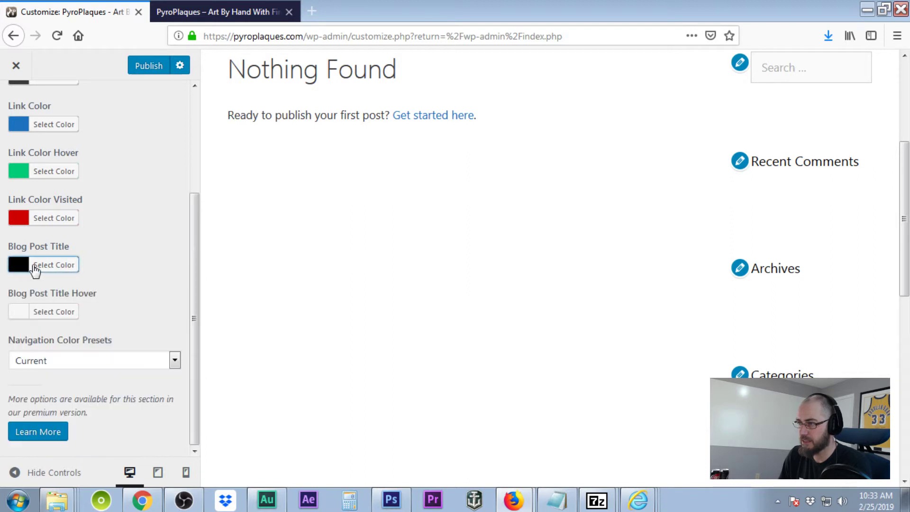
Set the blog post title hover color to the preset black #000000.
click(22, 315)
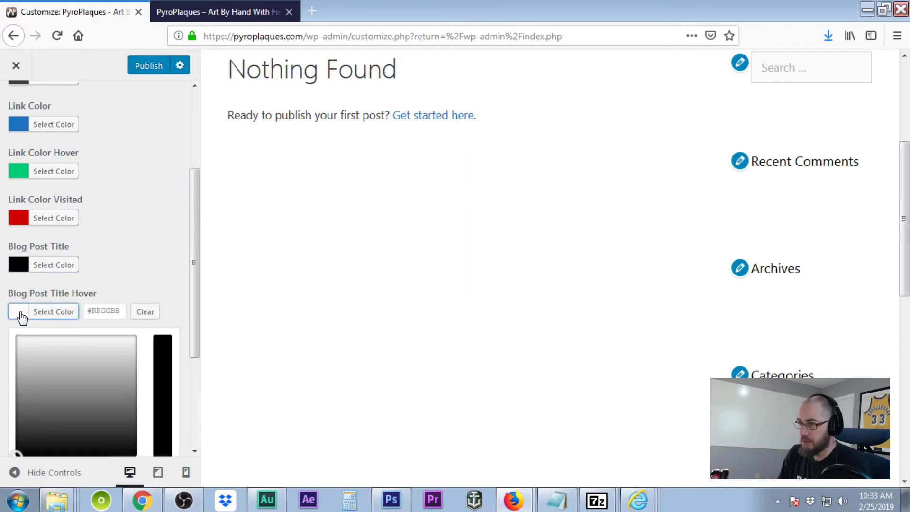
scroll(98, 355, down, 5)
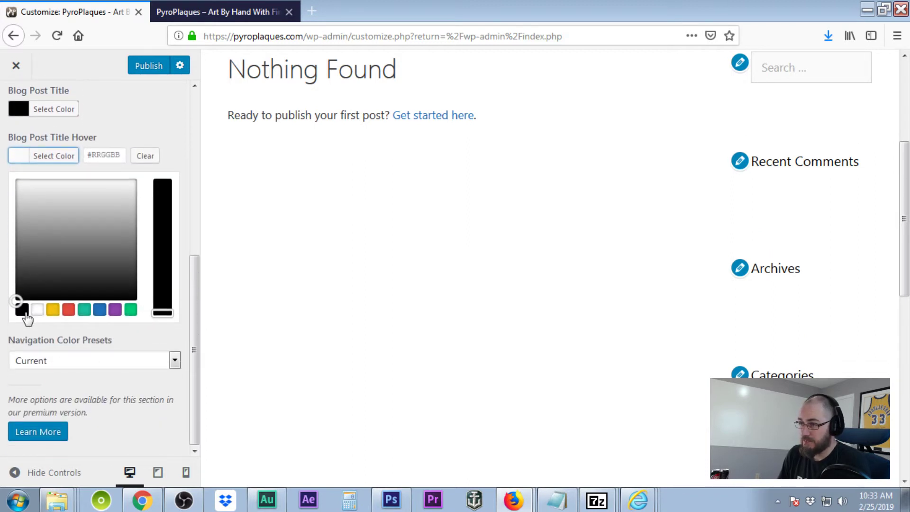
click(24, 311)
click(17, 155)
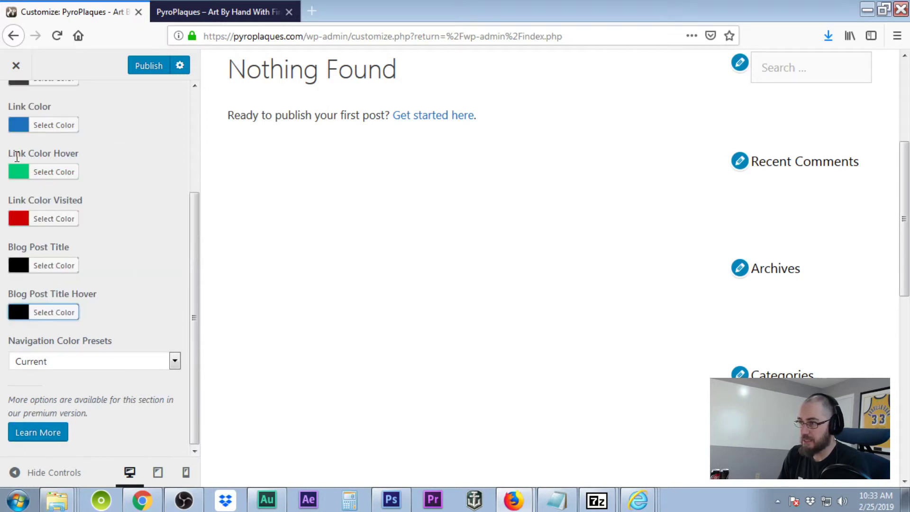
Set the blog post title hover color to dark gray #333333 and leave the color settings.
click(19, 314)
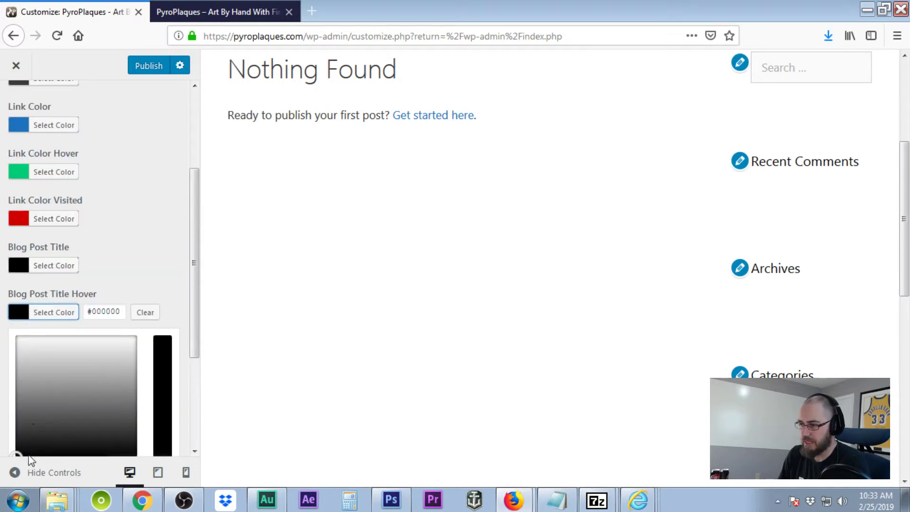
drag(19, 451, 18, 428)
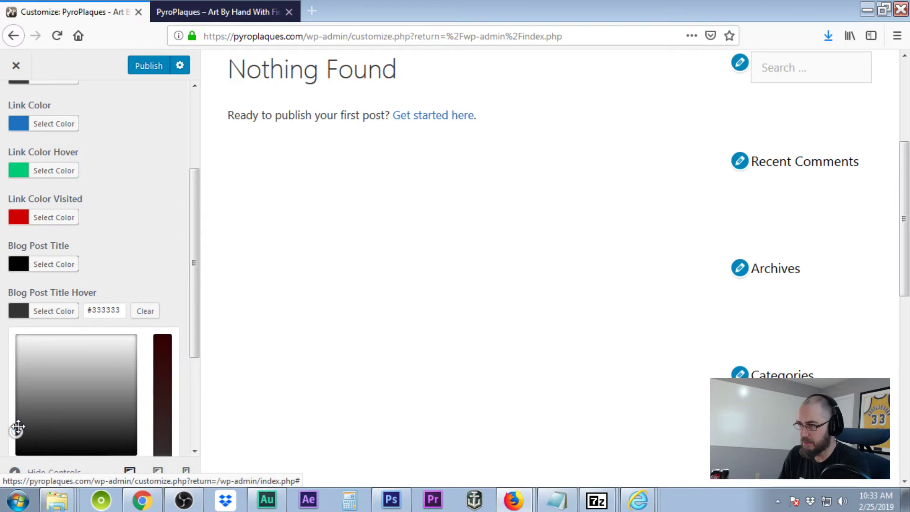
click(25, 313)
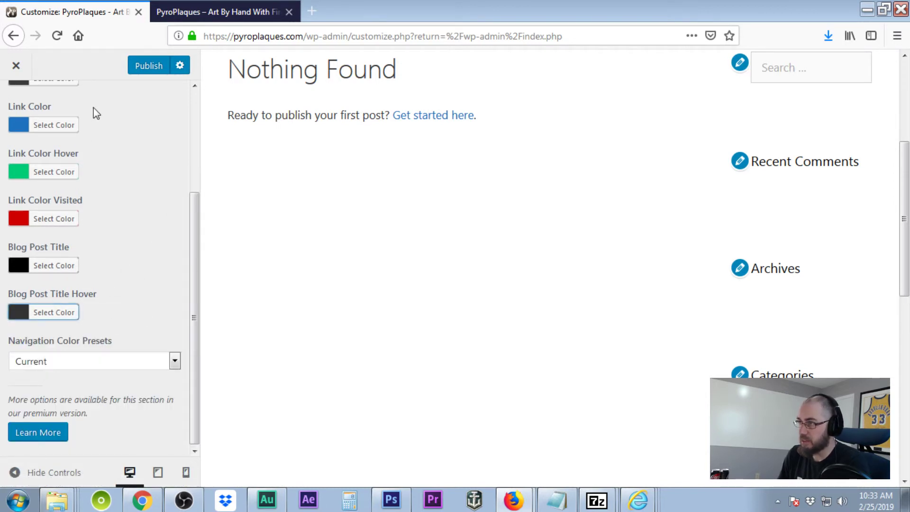
scroll(101, 194, up, 3)
click(16, 102)
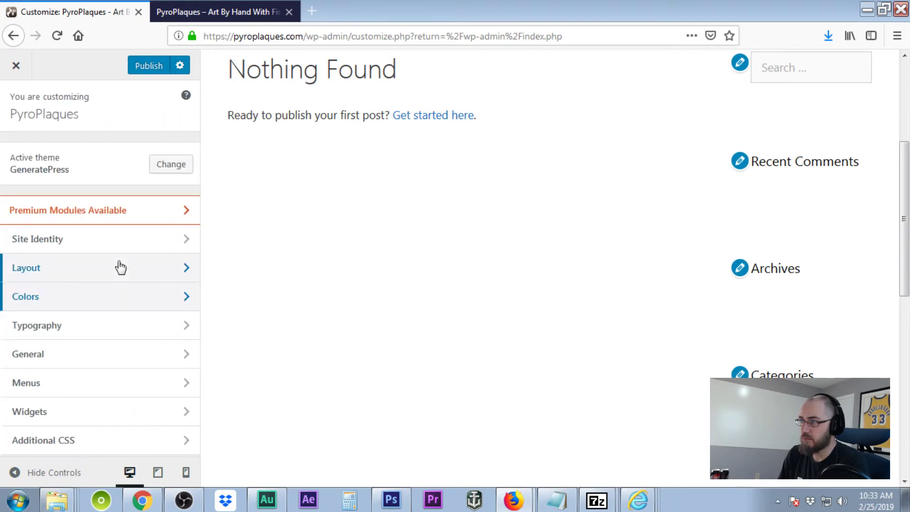
Look over the Typography settings with the body font choices, and check the options in the General section.
click(92, 335)
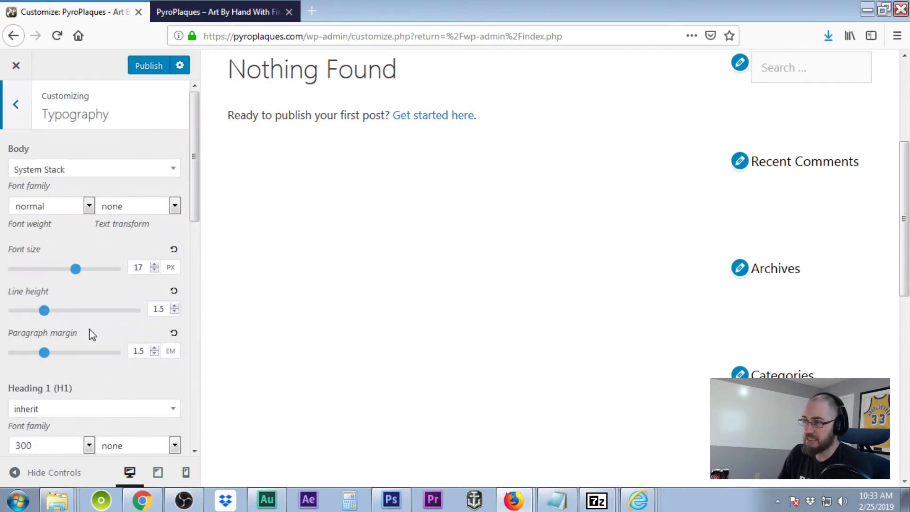
click(118, 171)
click(106, 148)
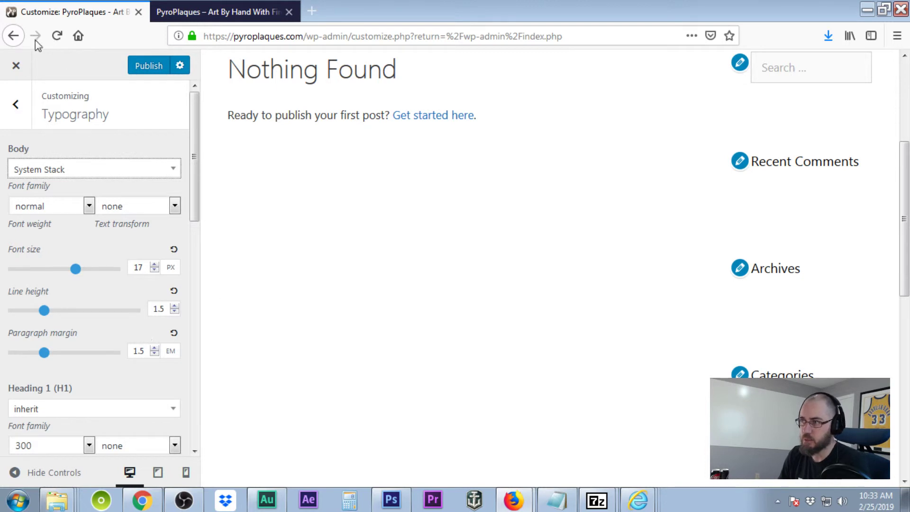
click(13, 112)
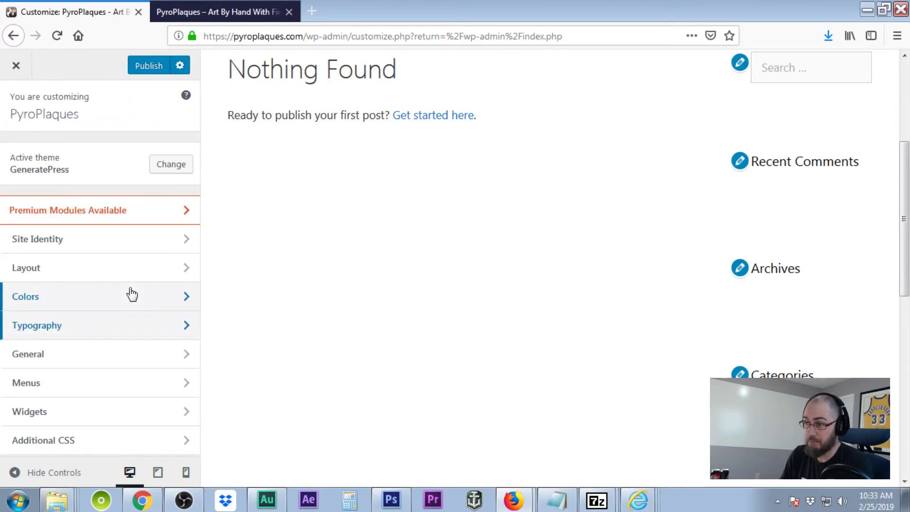
click(110, 359)
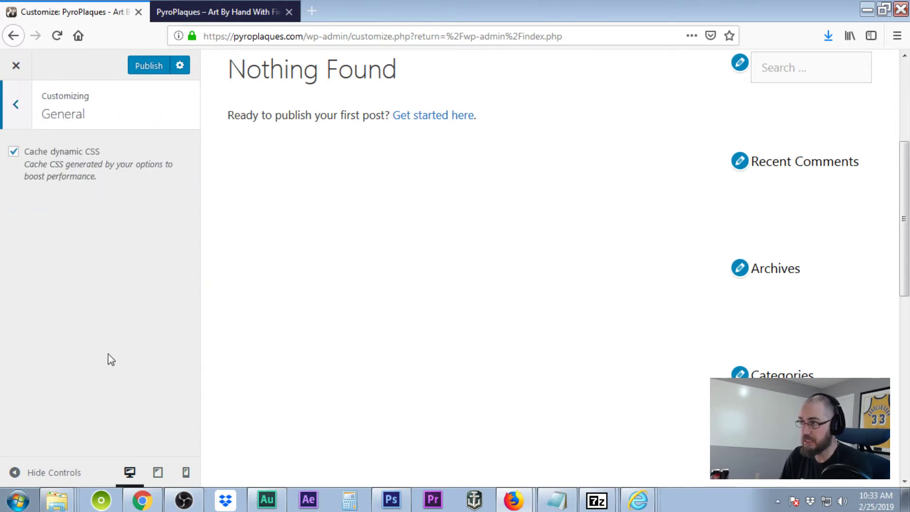
click(19, 116)
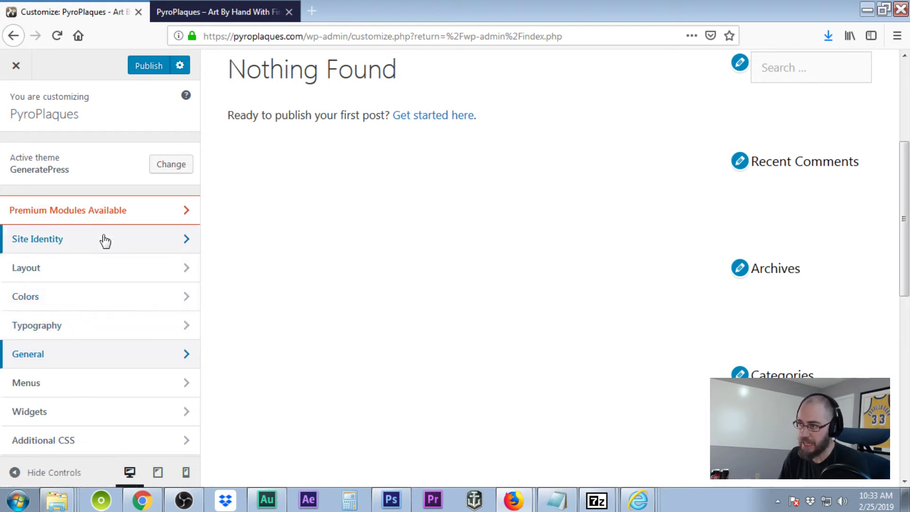
Open the Typography settings and browse the system and Google fonts available for the body text.
click(92, 328)
click(149, 169)
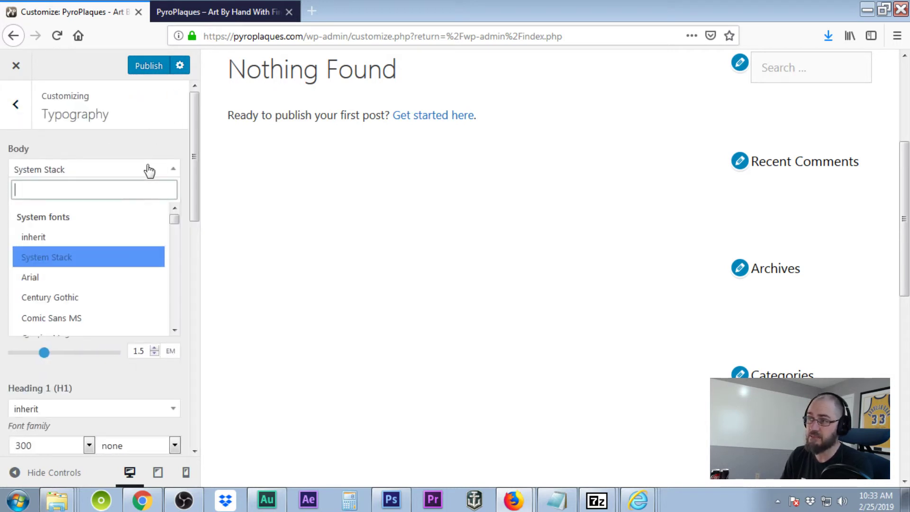
scroll(124, 239, down, 8)
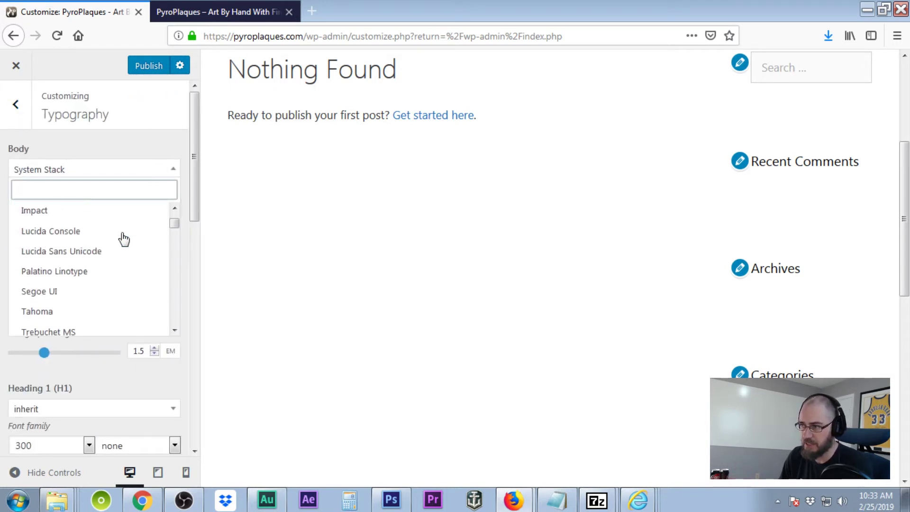
scroll(124, 239, down, 5)
scroll(124, 239, up, 6)
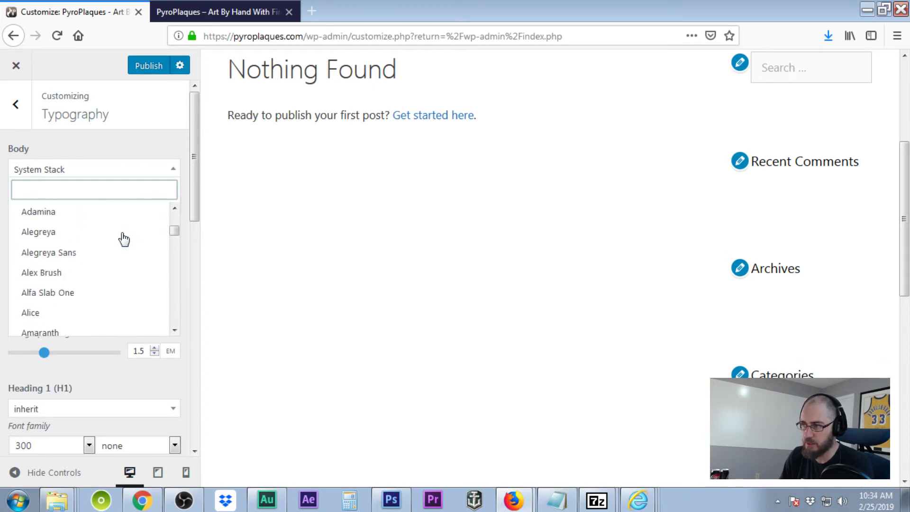
scroll(124, 239, up, 3)
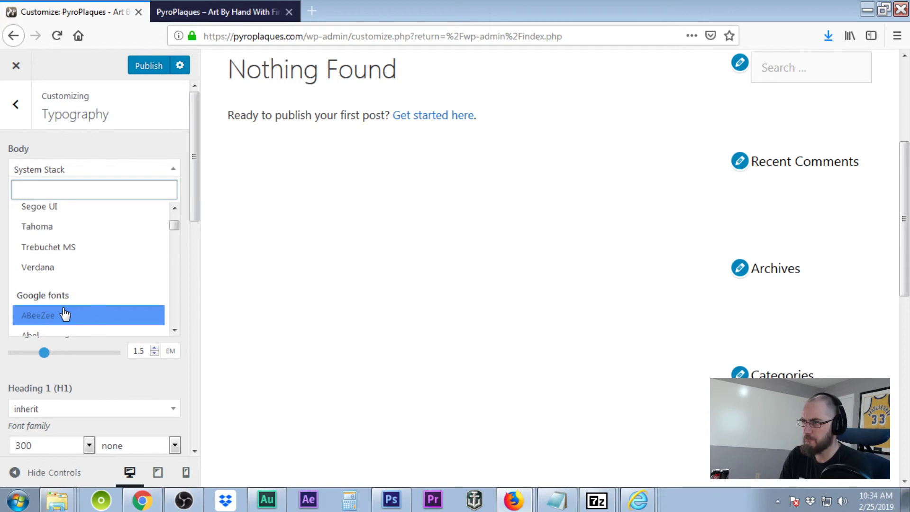
Set the body font family to the Google font Roboto and check it in the page preview.
text(A)
key(BackSpace)
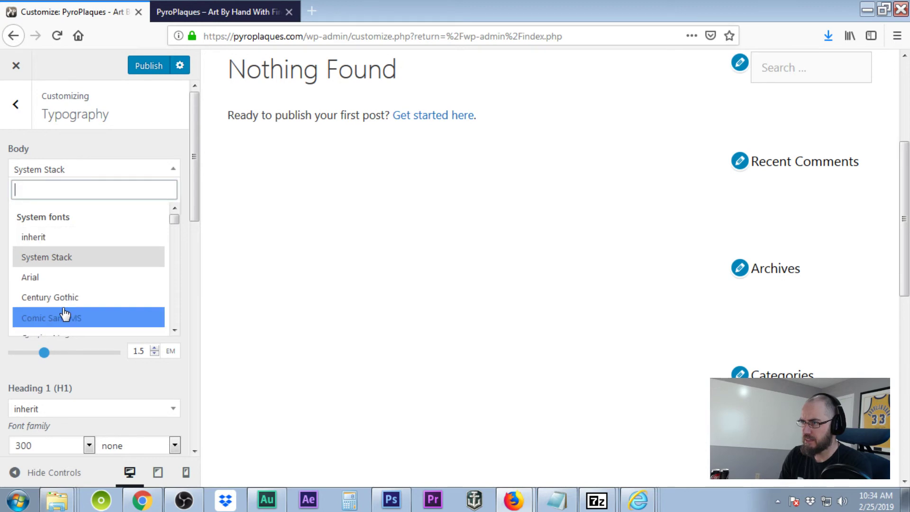
text(Robo)
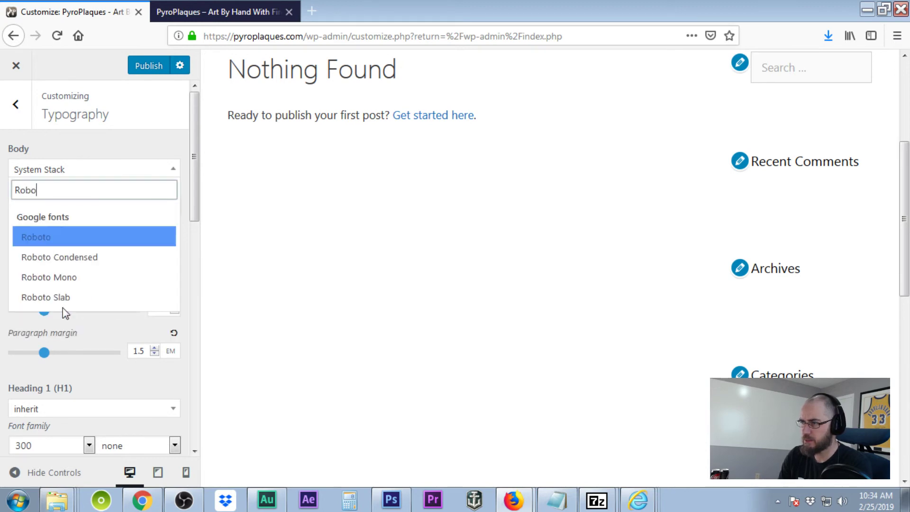
click(80, 239)
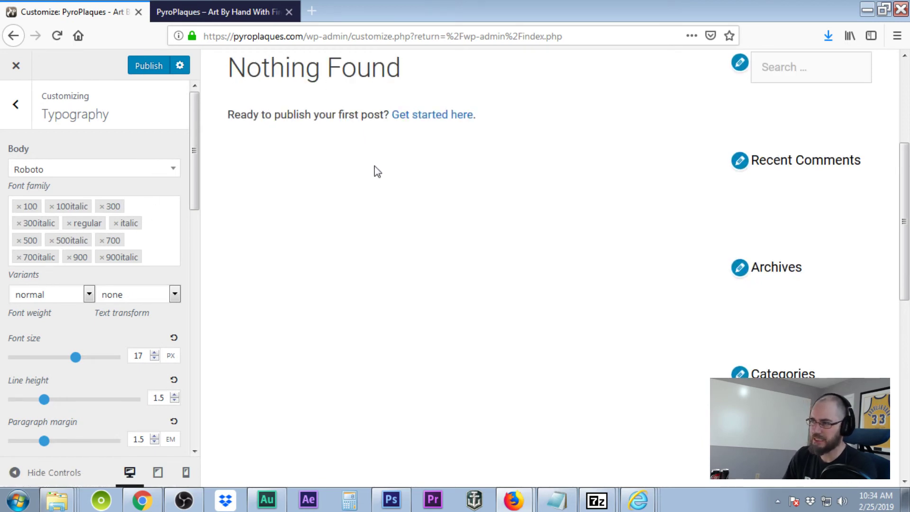
scroll(446, 189, up, 4)
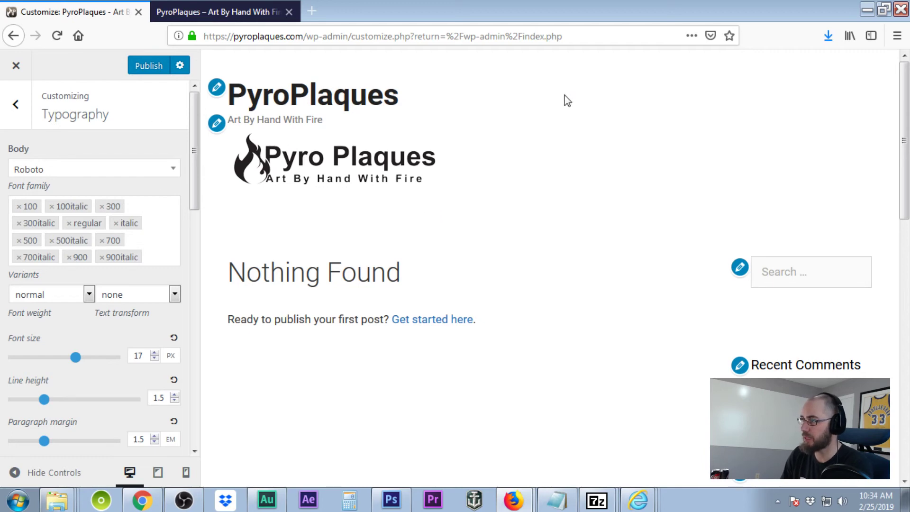
Set the body font family to the system font Arial and publish the site customizations.
click(56, 169)
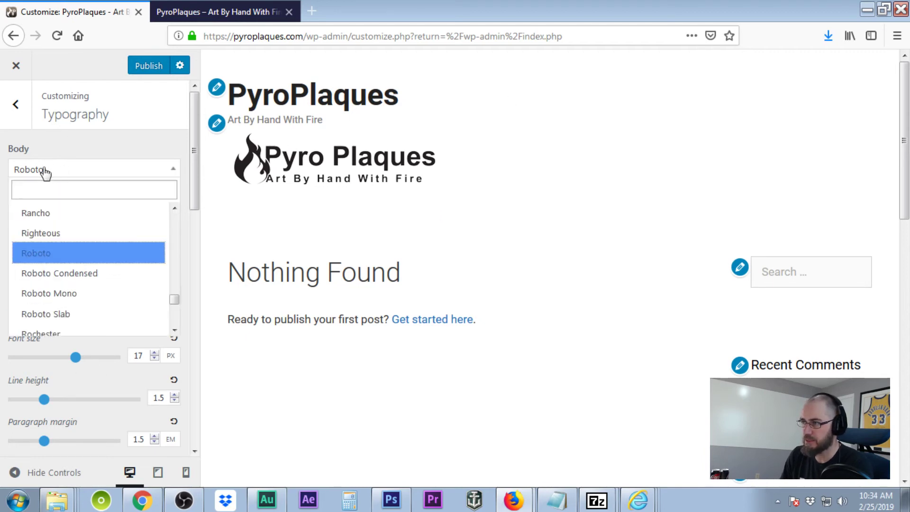
click(52, 189)
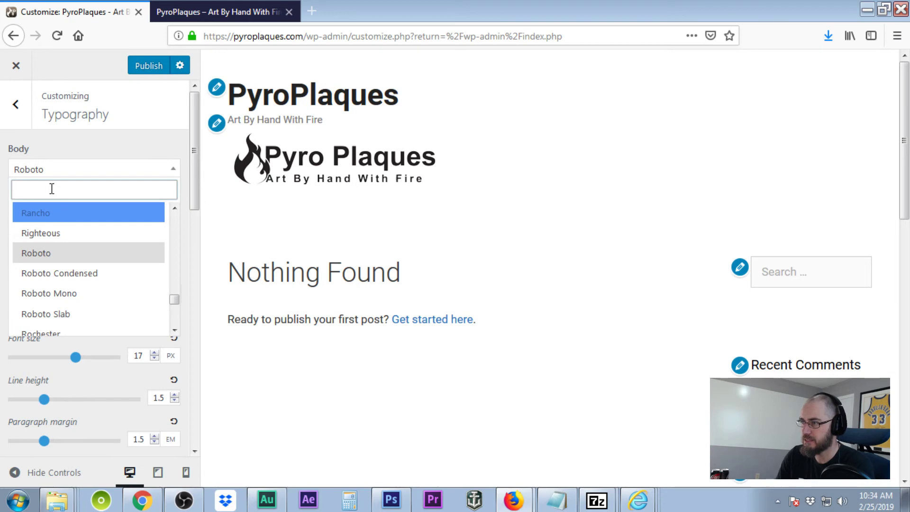
text(Arial)
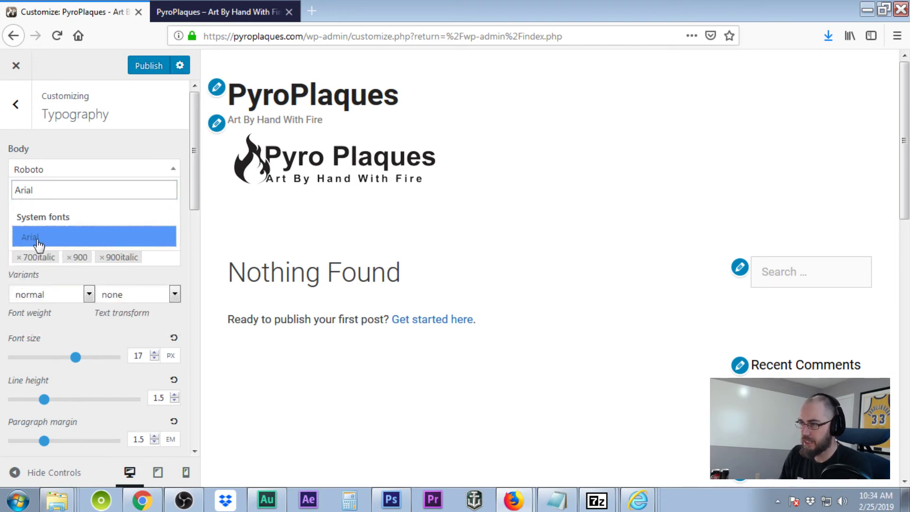
click(38, 242)
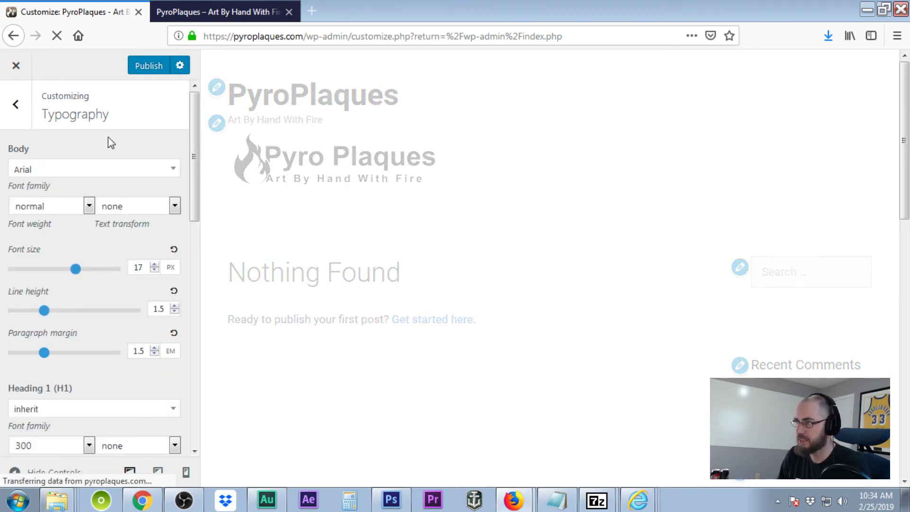
click(15, 104)
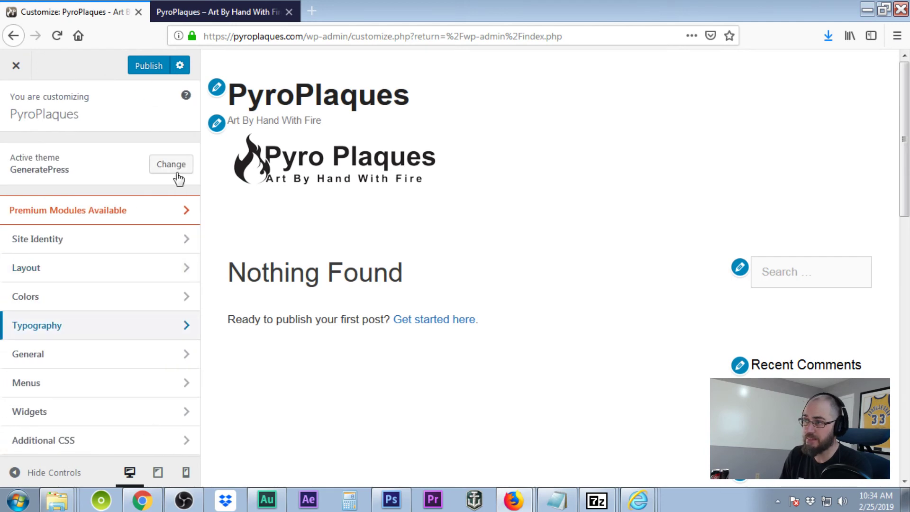
click(137, 72)
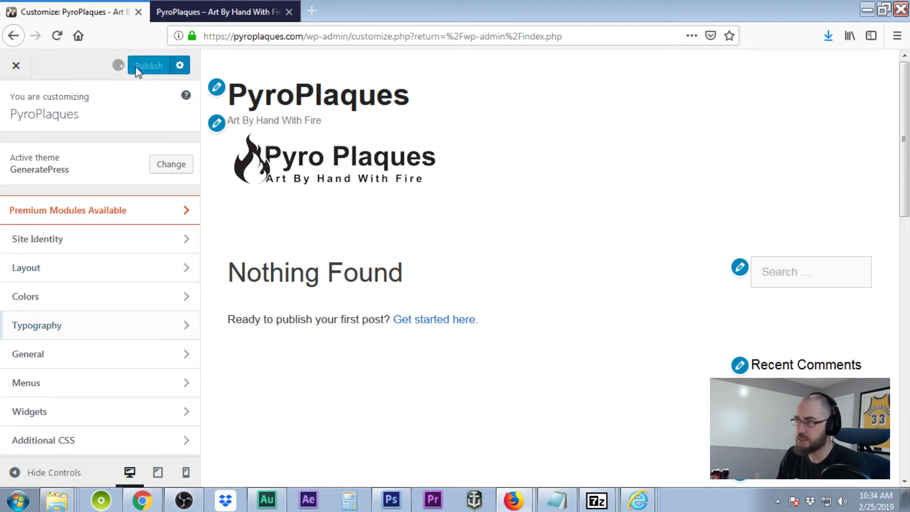